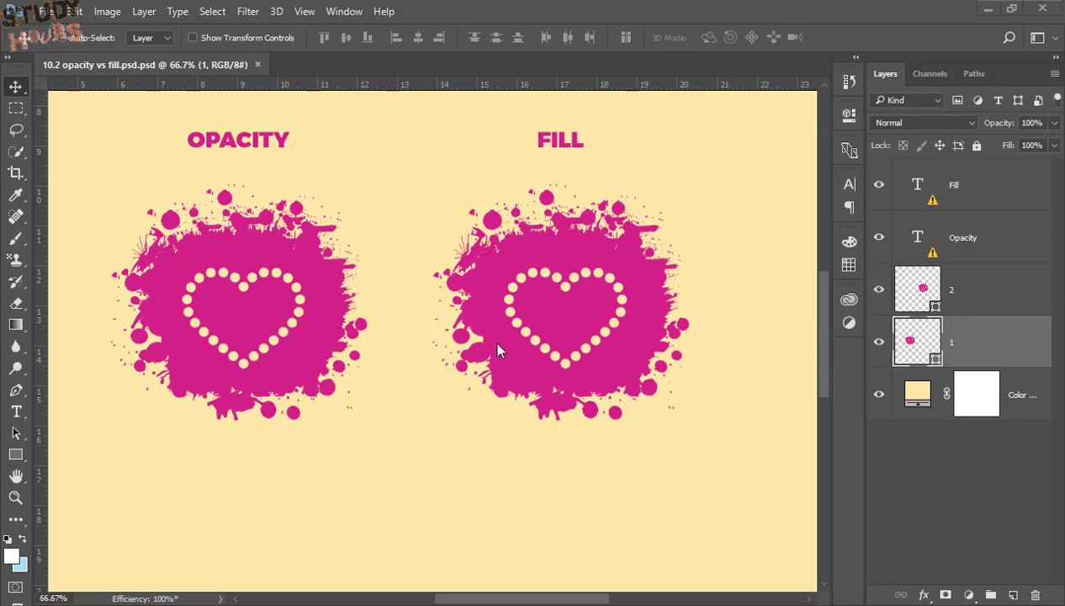
# Step: Nudge the left splat up, then lower layer 1's opacity from 50% to 30%
pyautogui.hotkey('shift', 'Up')
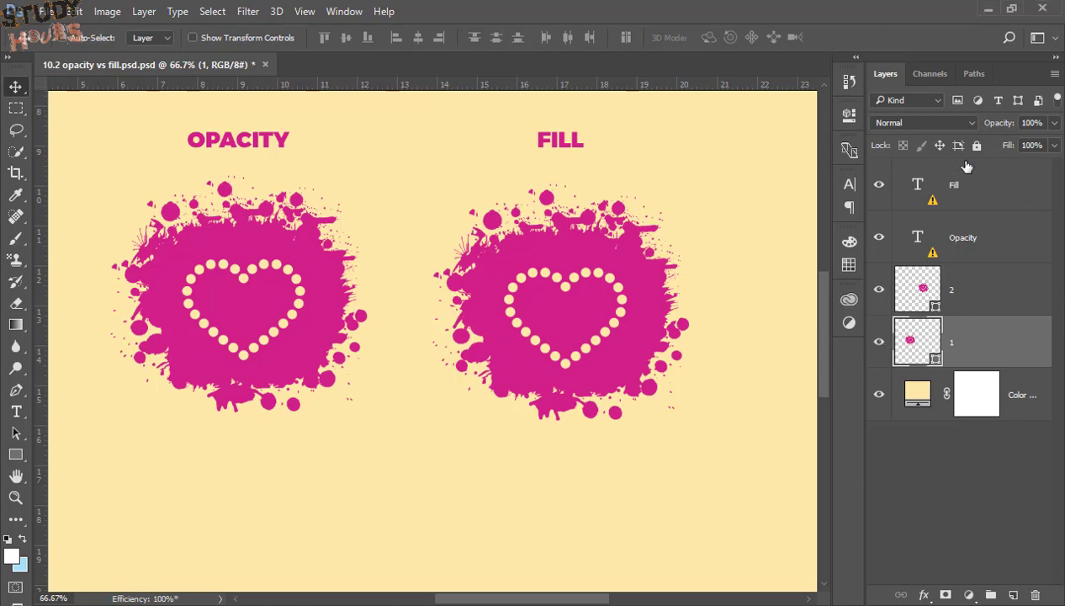
pyautogui.click(1032, 122)
pyautogui.moveTo(1044, 122); pyautogui.dragTo(999, 122)
pyautogui.write('50')
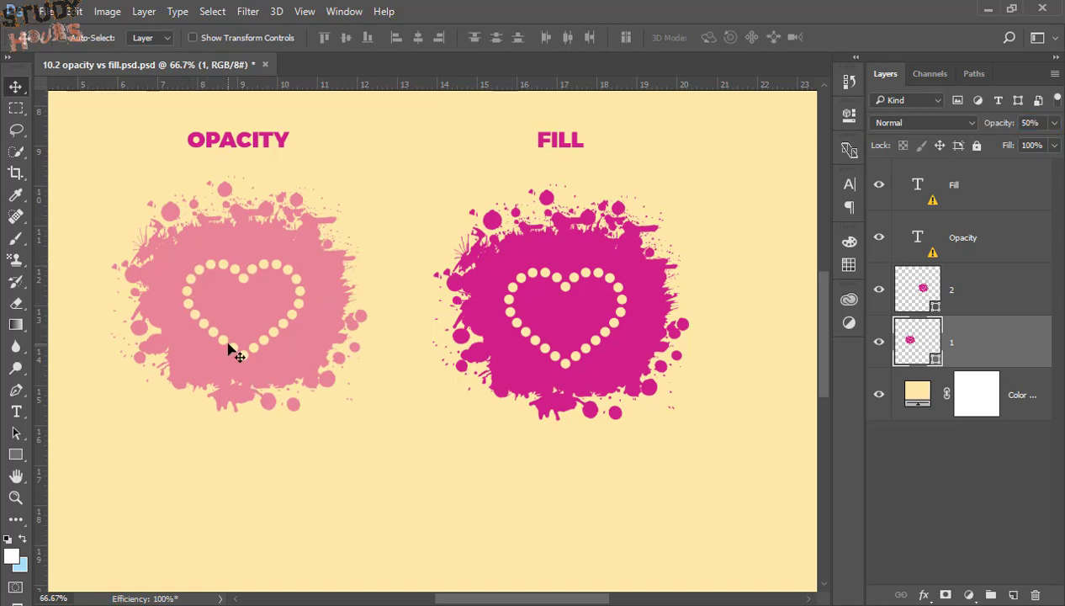
pyautogui.click(1044, 123)
pyautogui.hotkey('shift', 'Down')
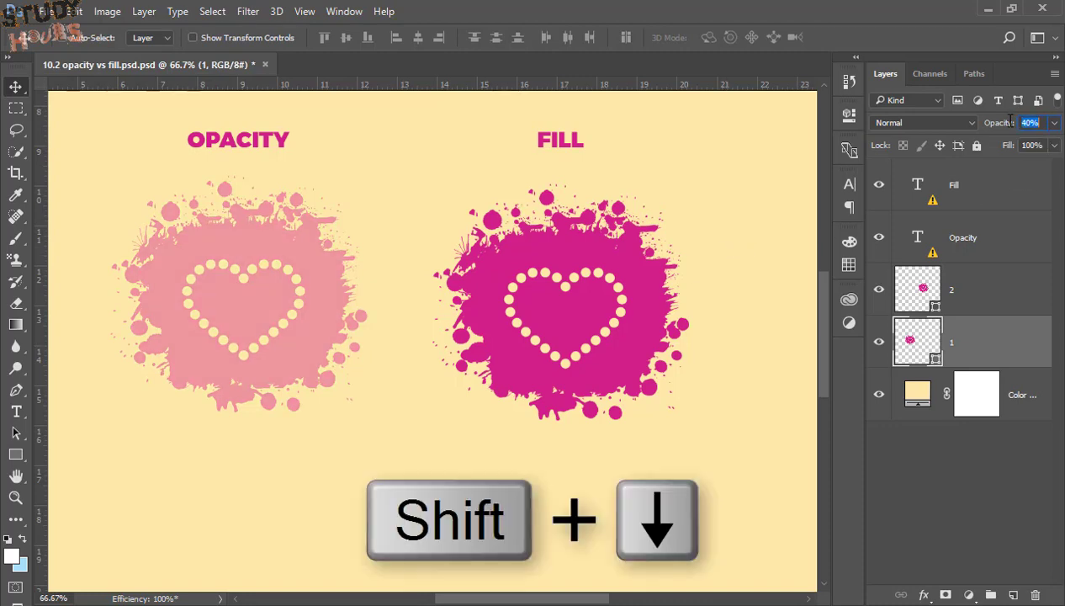
pyautogui.hotkey('shift', 'Down')
pyautogui.hotkey('shift', 'Down')
pyautogui.hotkey('shift', 'Down')
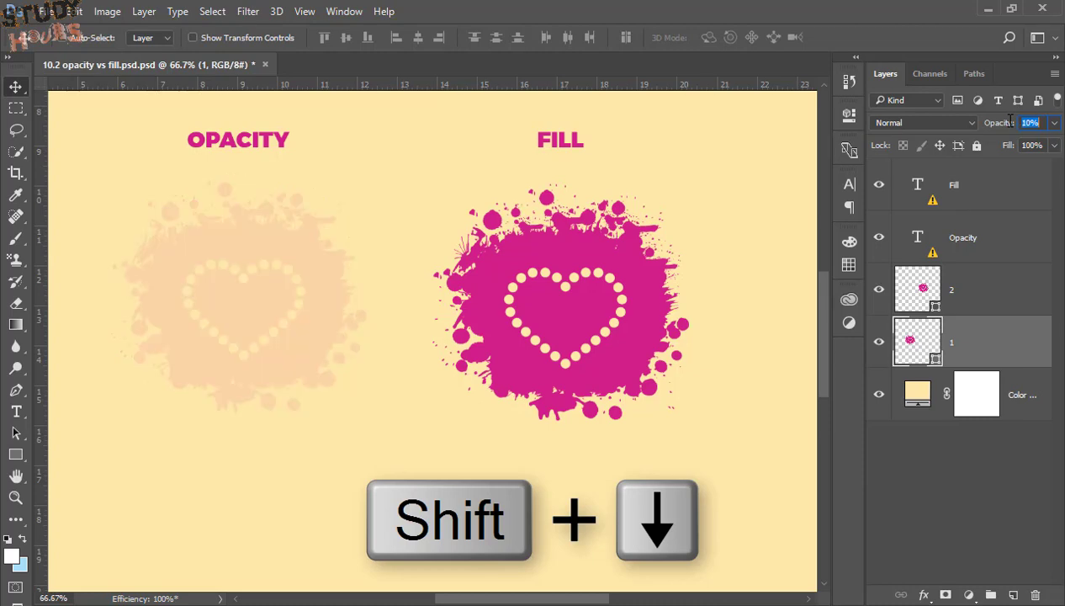
pyautogui.hotkey('shift', 'Up')
pyautogui.hotkey('shift', 'Up')
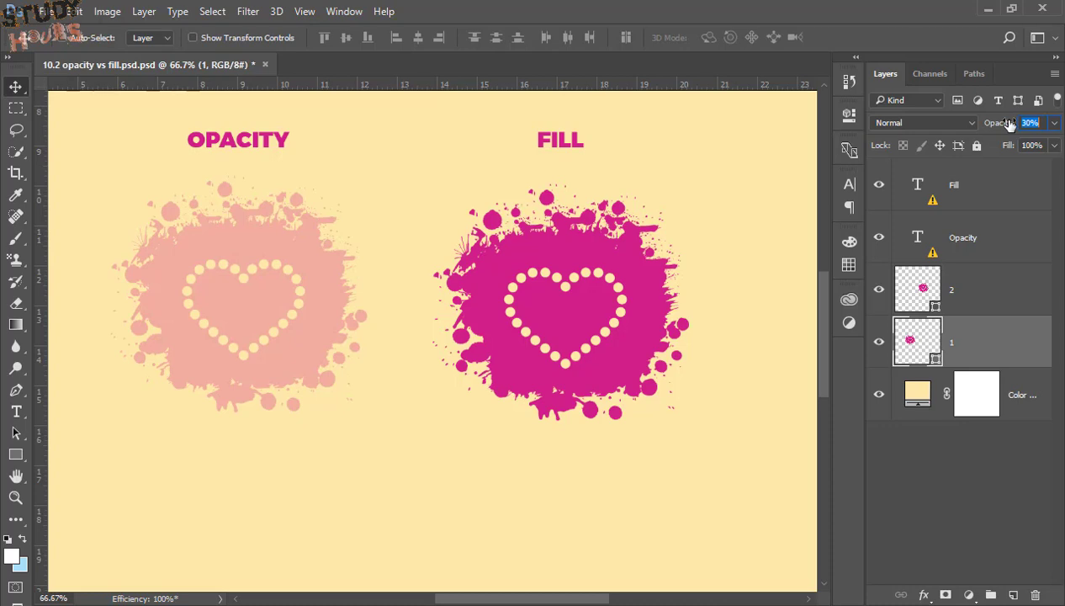
pyautogui.hotkey('shift', 'Up')
pyautogui.hotkey('shift', 'Up')
pyautogui.hotkey('shift', 'Down')
pyautogui.hotkey('shift', 'Up')
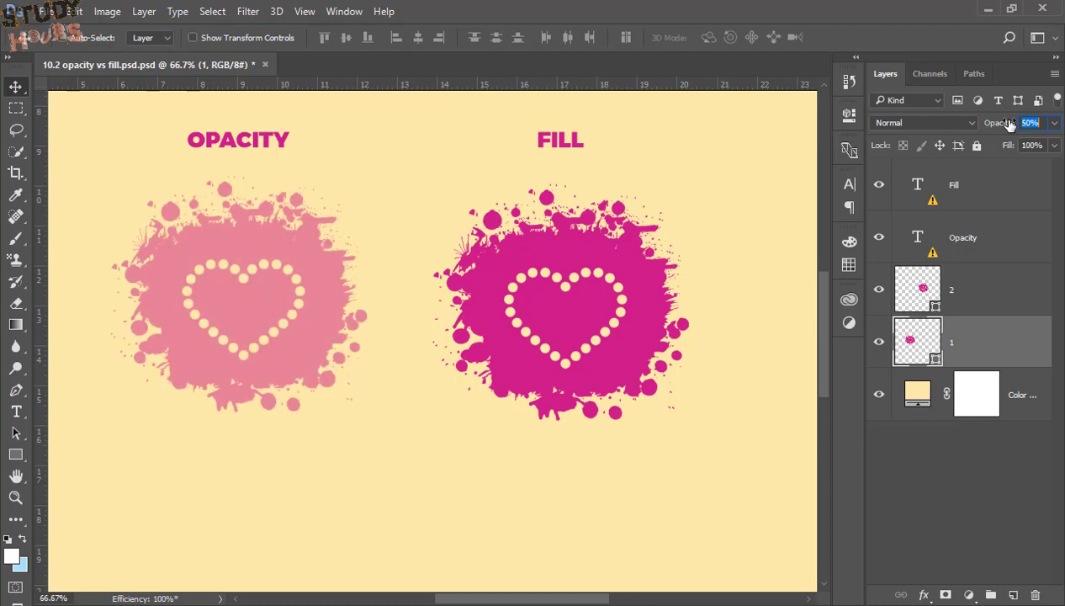
pyautogui.hotkey('shift', 'Down')
pyautogui.hotkey('shift', 'Down')
pyautogui.hotkey('shift', 'Down')
pyautogui.hotkey('shift', 'Up')
pyautogui.hotkey('shift', 'Up')
pyautogui.hotkey('shift', 'Up')
pyautogui.hotkey('shift', 'Up')
pyautogui.hotkey('shift', 'Up')
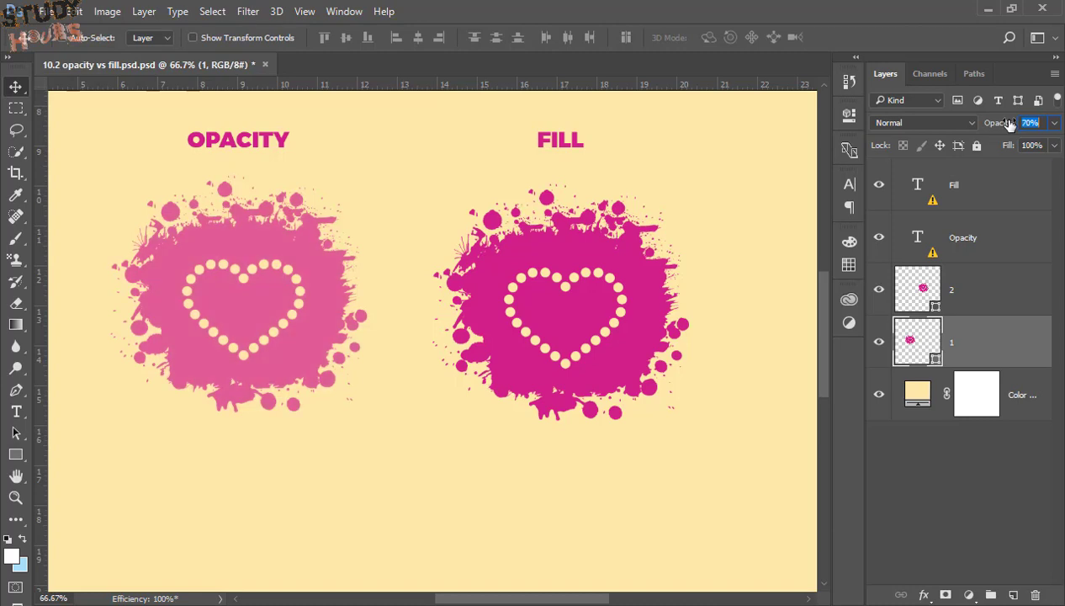
pyautogui.hotkey('shift', 'Down')
pyautogui.hotkey('shift', 'Down')
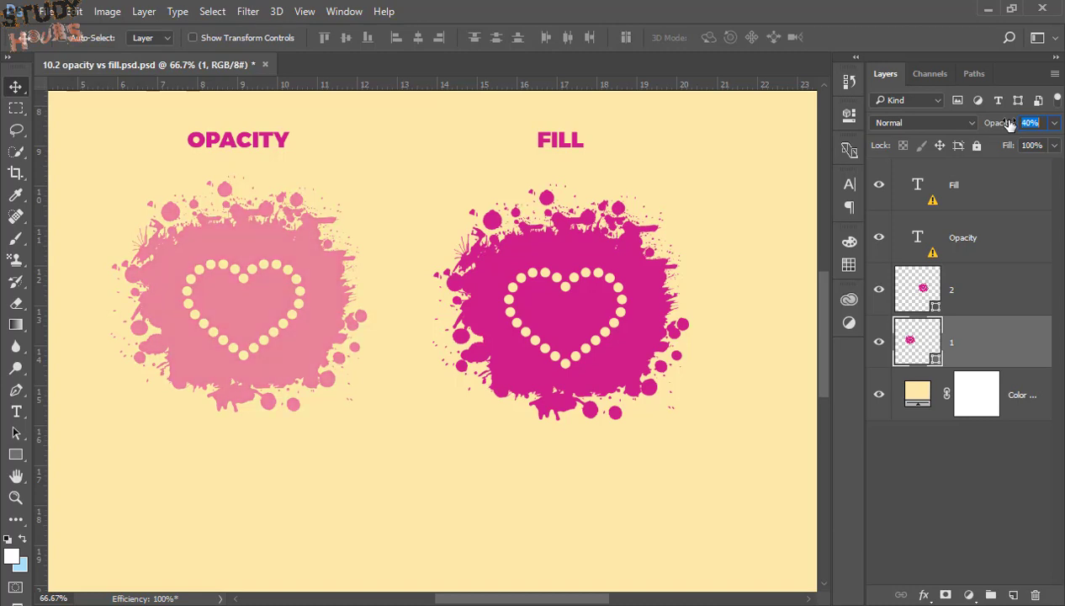
pyautogui.hotkey('shift', 'Down')
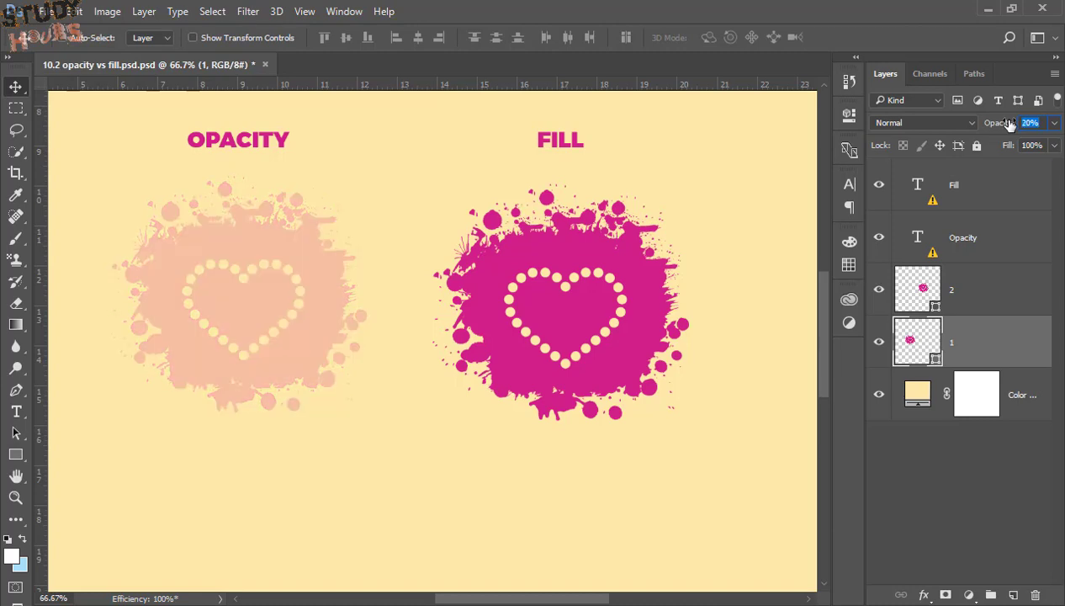
pyautogui.hotkey('shift', 'Up')
pyautogui.hotkey('shift', 'Up')
pyautogui.hotkey('shift', 'Up')
pyautogui.hotkey('shift', 'Up')
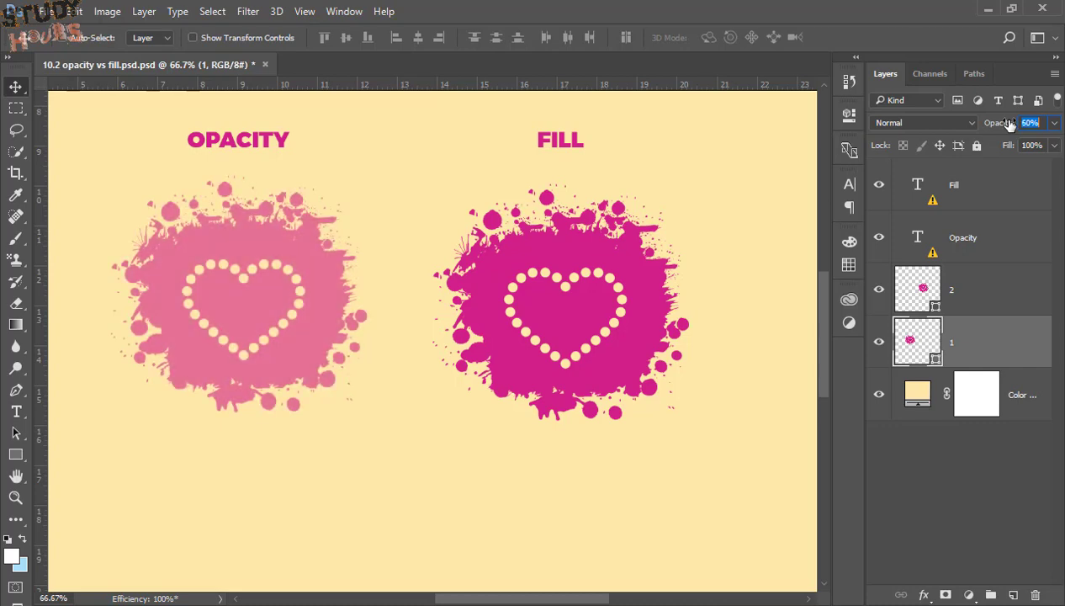
pyautogui.hotkey('shift', 'Down')
pyautogui.hotkey('shift', 'Down')
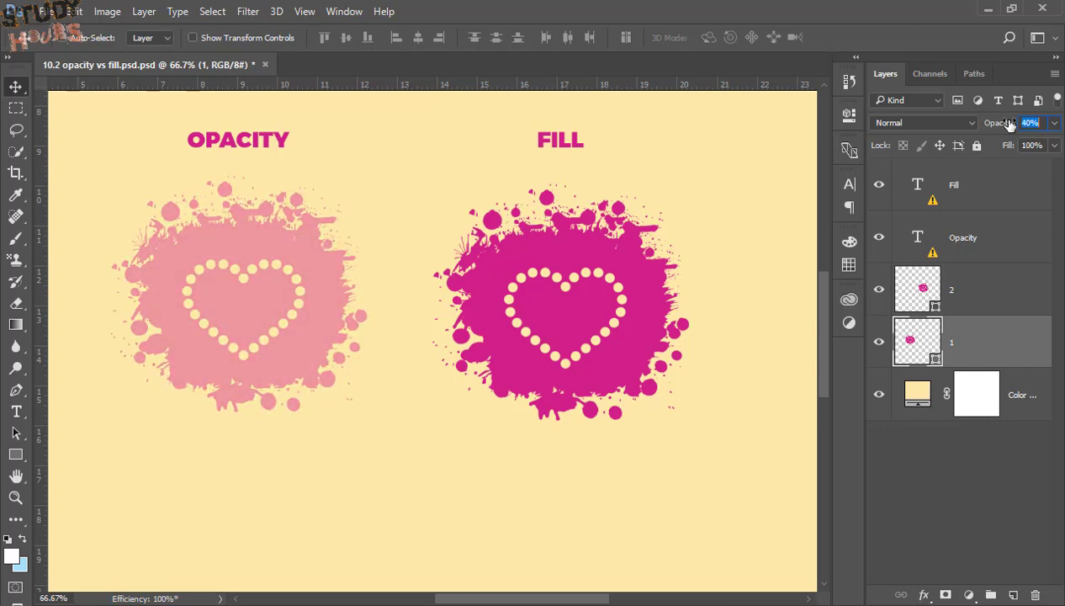
pyautogui.hotkey('shift', 'Up')
pyautogui.hotkey('shift', 'Down')
pyautogui.hotkey('shift', 'Down')
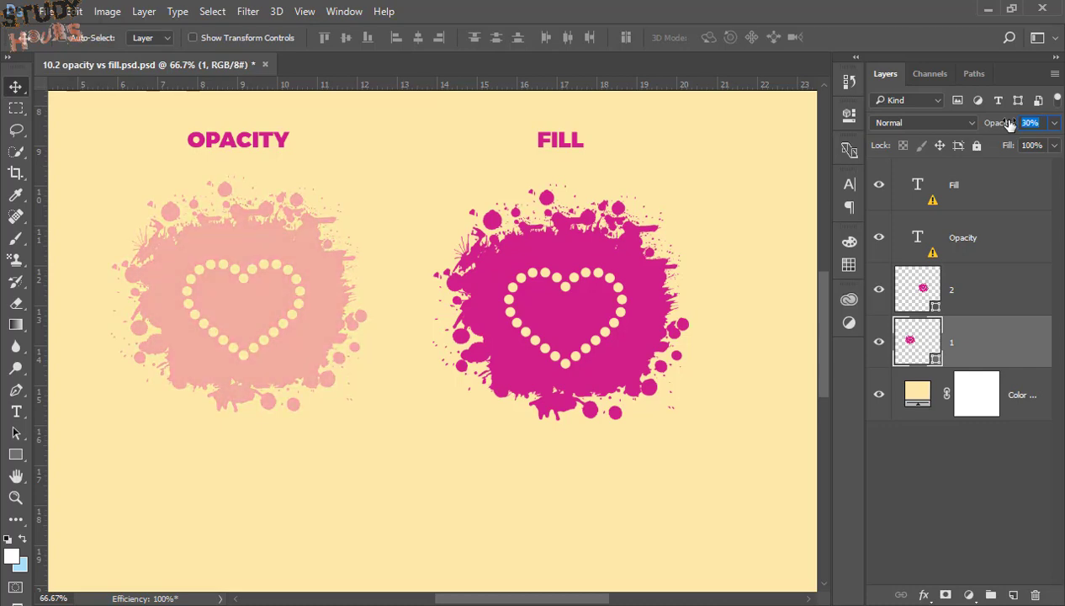
pyautogui.press('Return')
# Step: Try 20%, 30%, 50%, 25% and 100% opacity on the left splat, settling on 50%
pyautogui.press('KP_2')
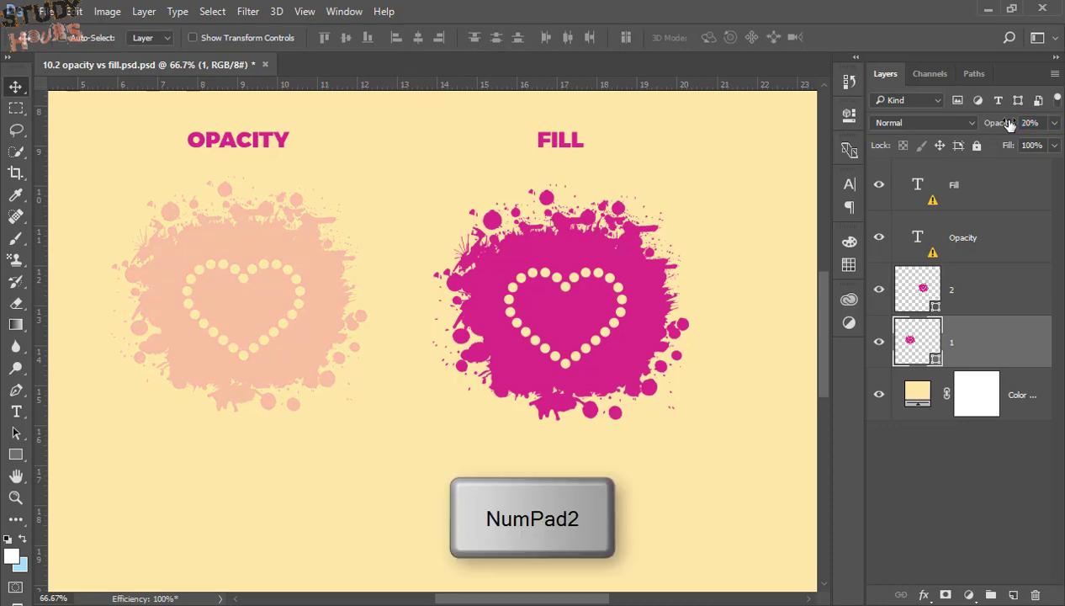
pyautogui.press('KP_3')
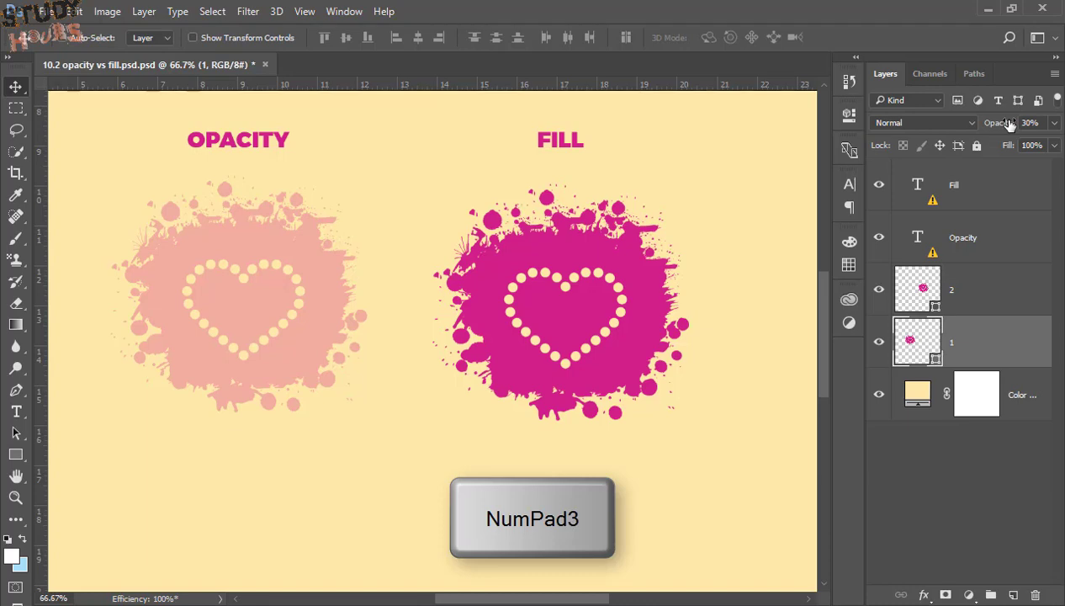
pyautogui.press('KP_5')
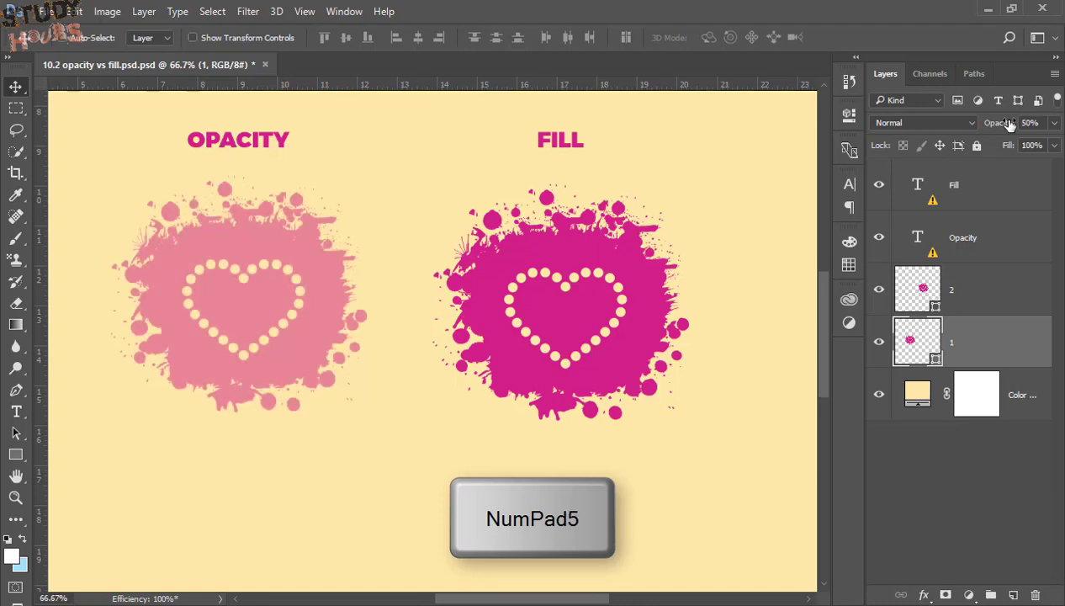
pyautogui.press('KP_2')
pyautogui.press('KP_5')
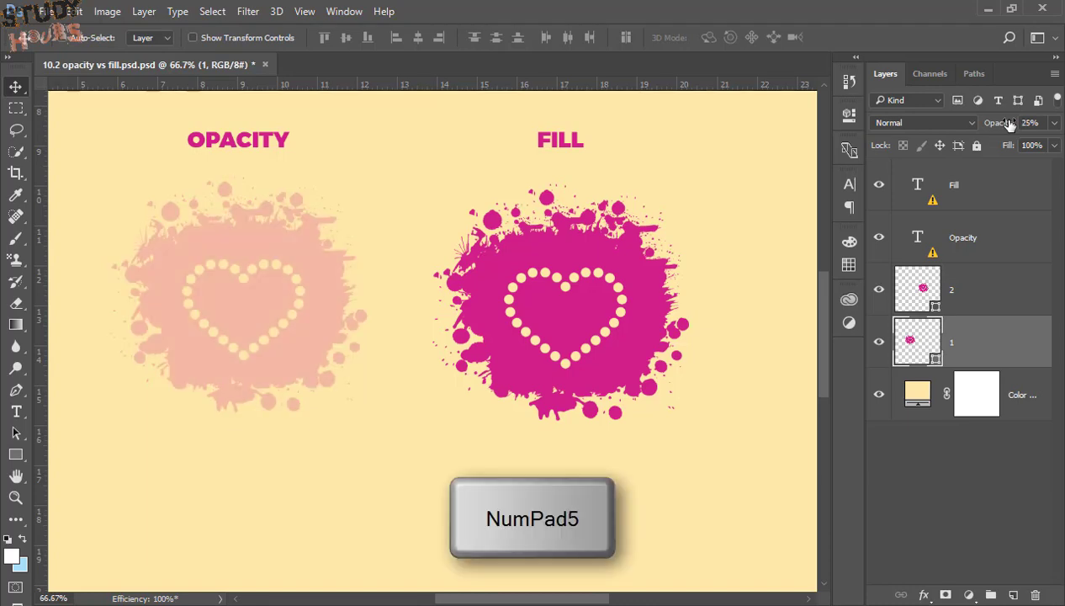
pyautogui.press('KP_0')
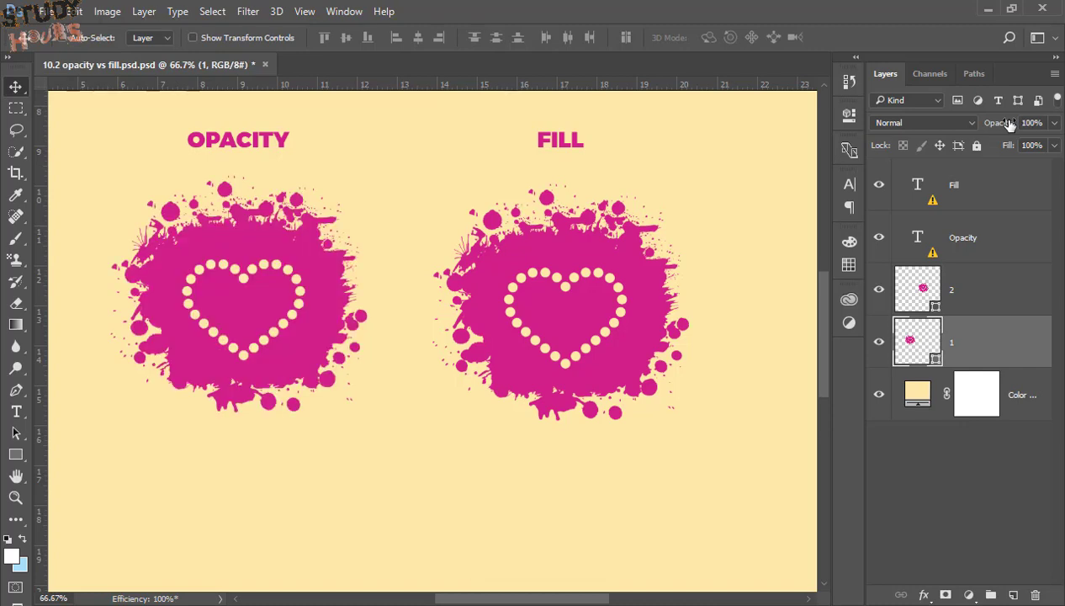
pyautogui.press('KP_5')
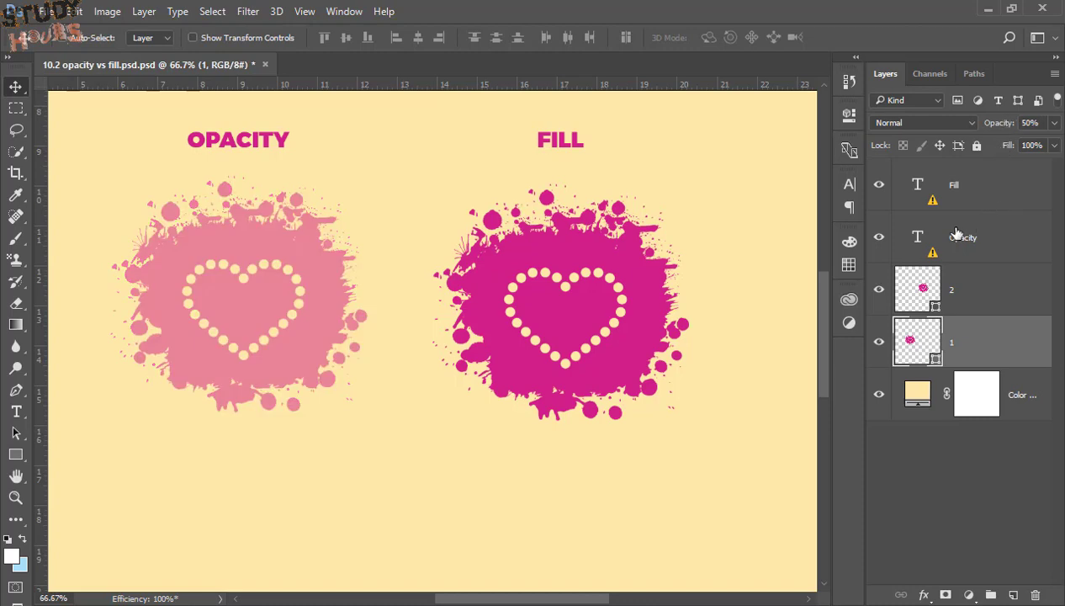
# Step: Select layer 2 and set its Fill to 50%
pyautogui.click(993, 281)
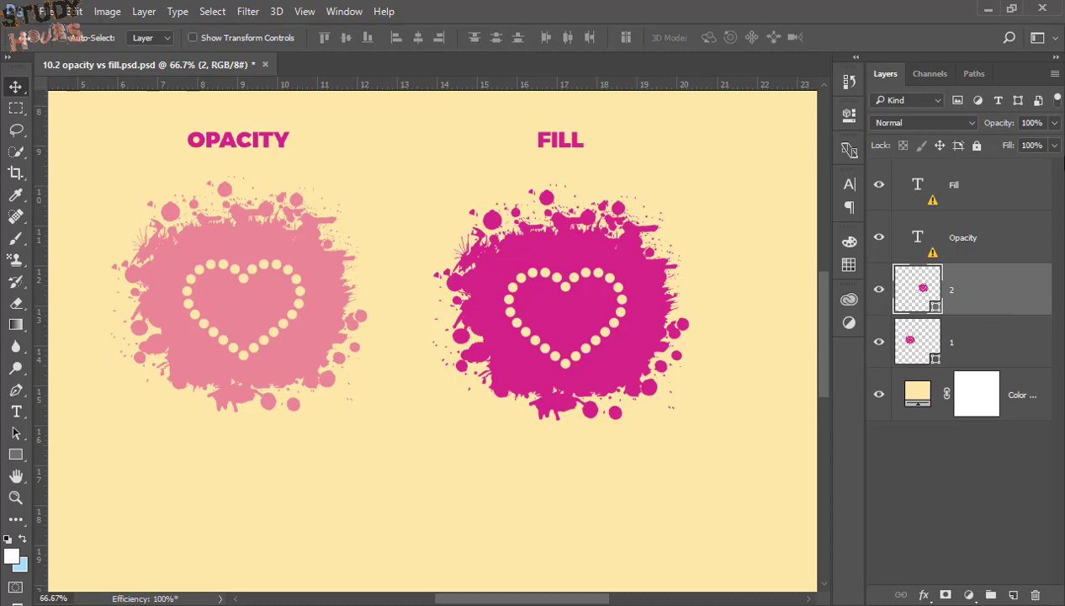
pyautogui.press('shift+KP_5')
pyautogui.click(1044, 168)
pyautogui.press('shift+KP_5')
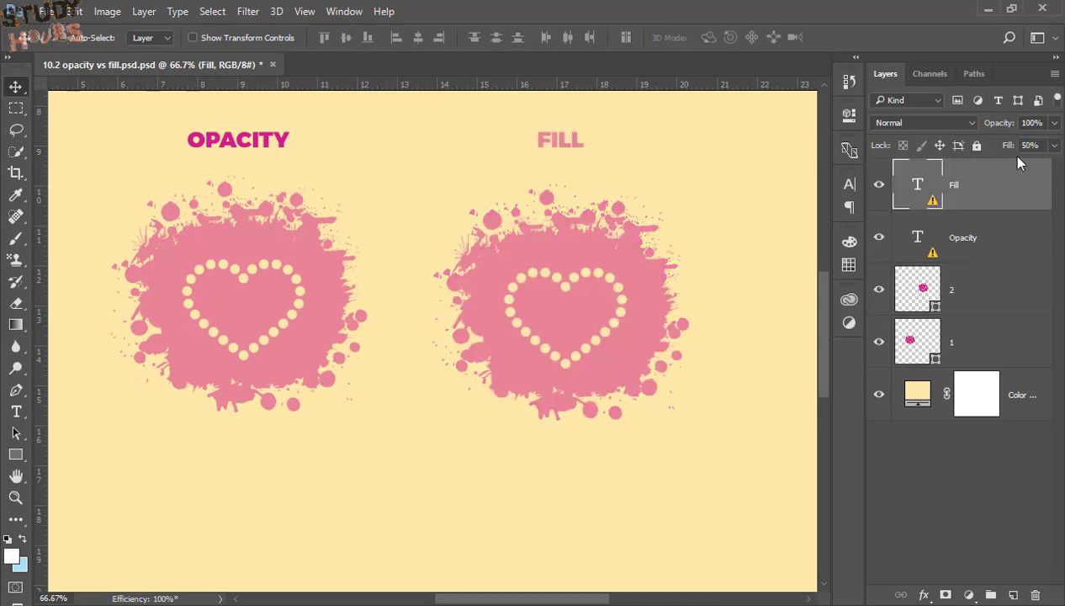
# Step: Compare layer 1 and layer 2 opacity and fill values, ending back on layer 2
pyautogui.click(983, 326)
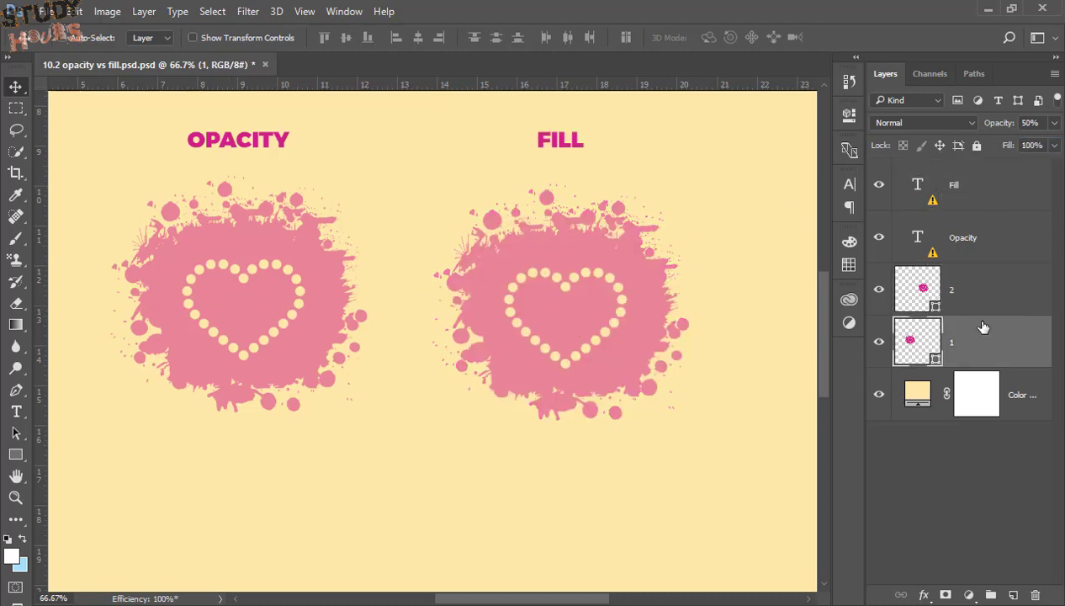
pyautogui.click(981, 284)
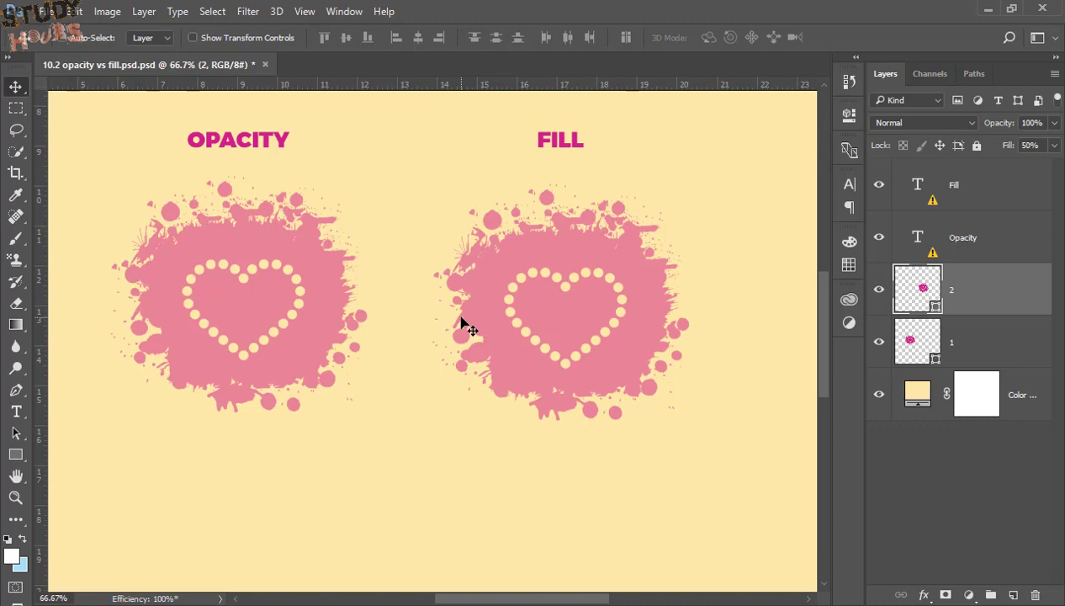
pyautogui.click(979, 342)
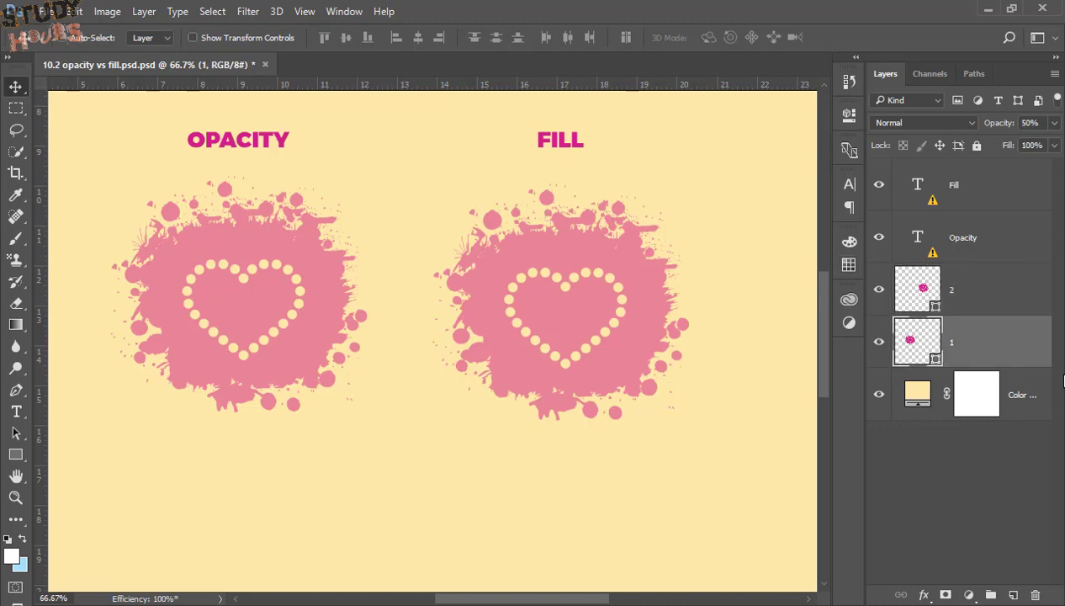
pyautogui.hotkey('alt', ']')
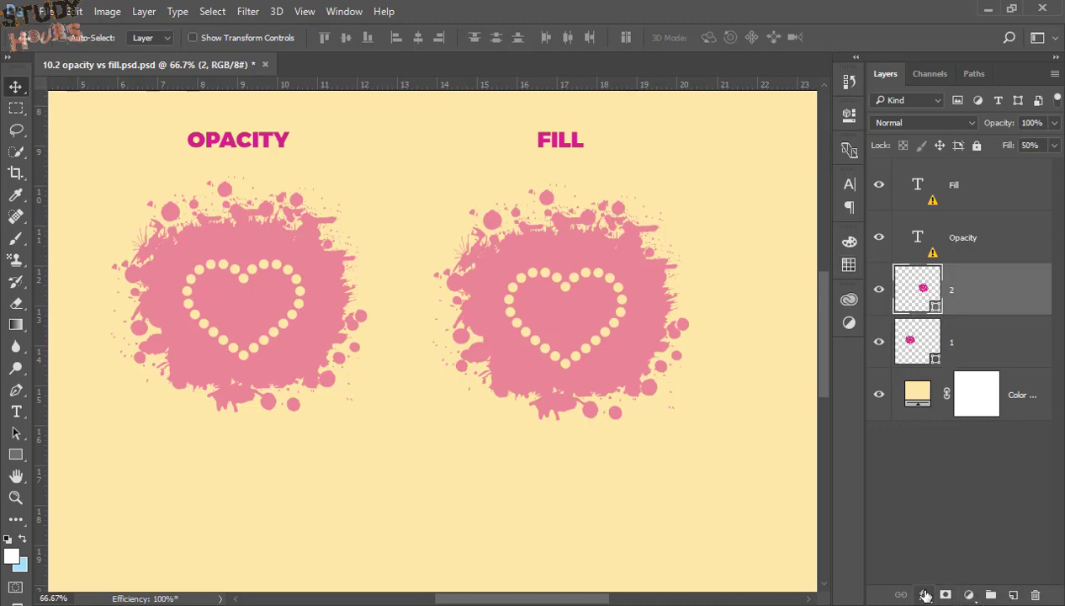
# Step: Add a 10 px red Stroke effect to layer 2's splat
pyautogui.click(925, 594)
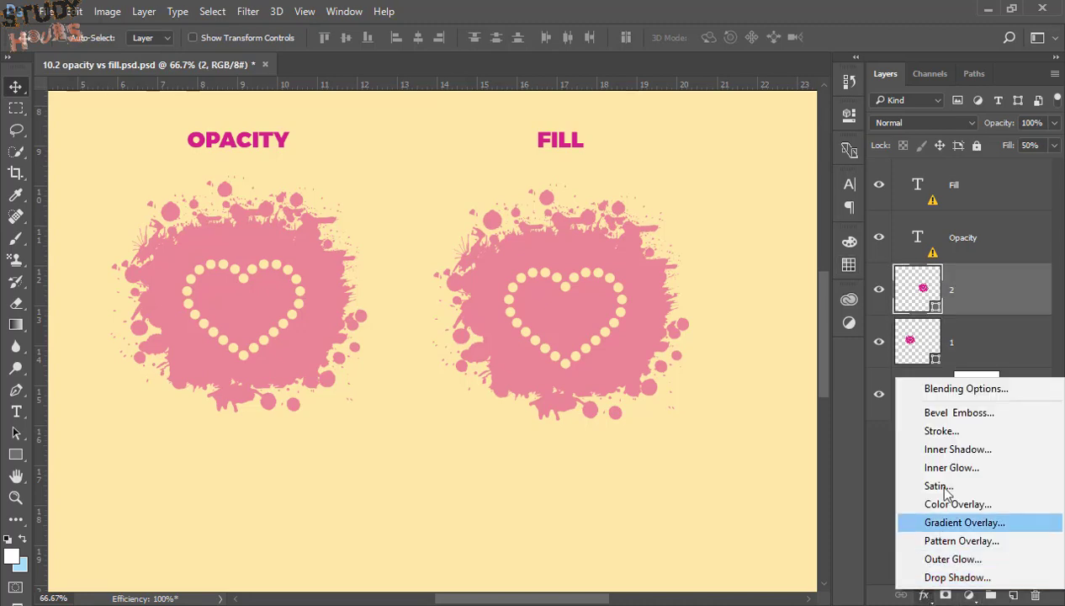
pyautogui.click(940, 430)
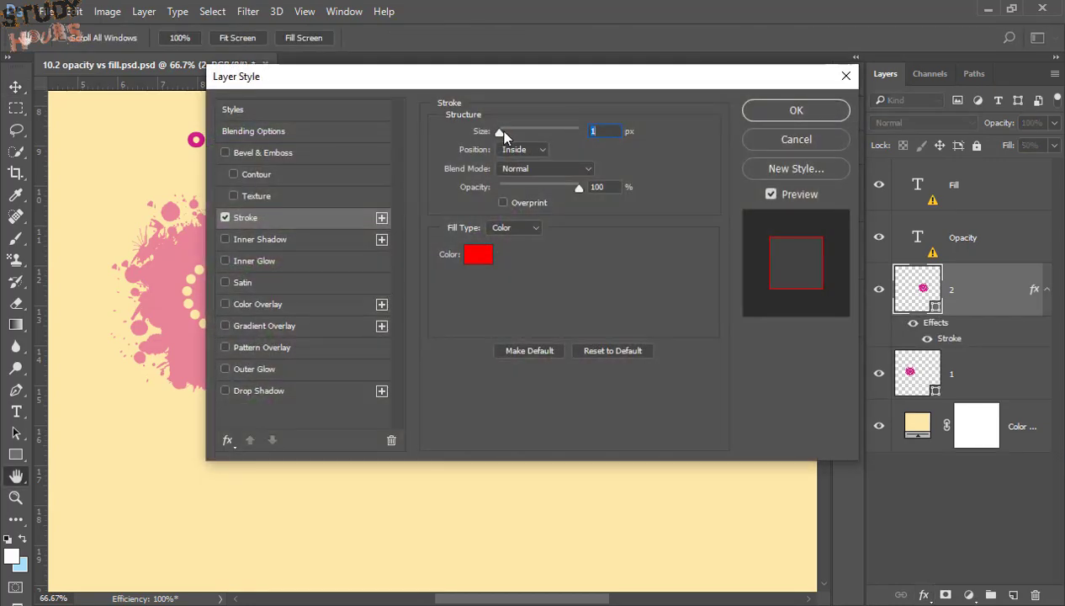
pyautogui.write('10')
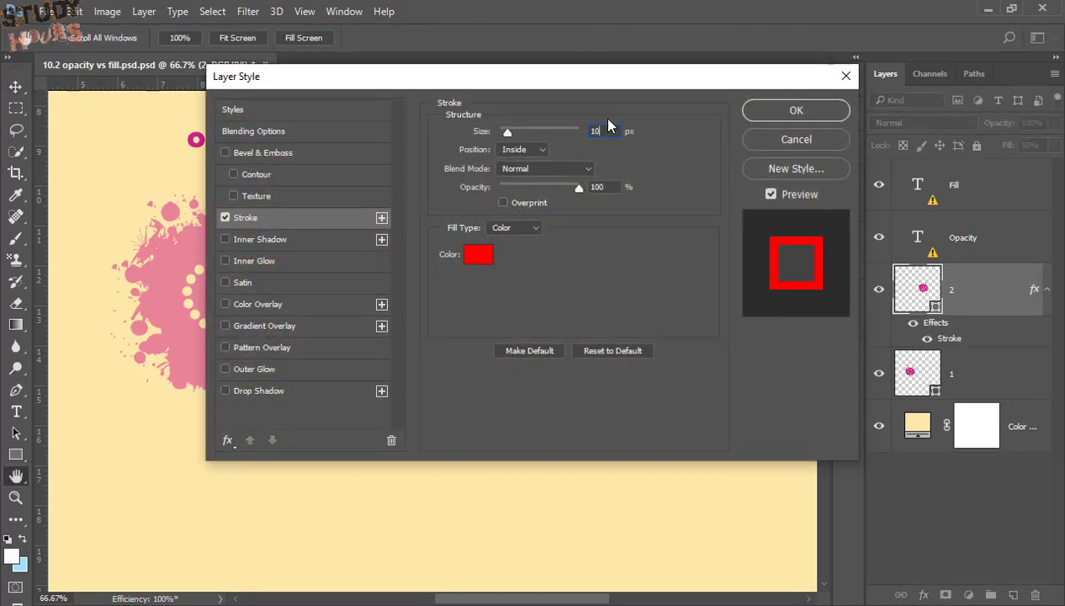
pyautogui.click(782, 116)
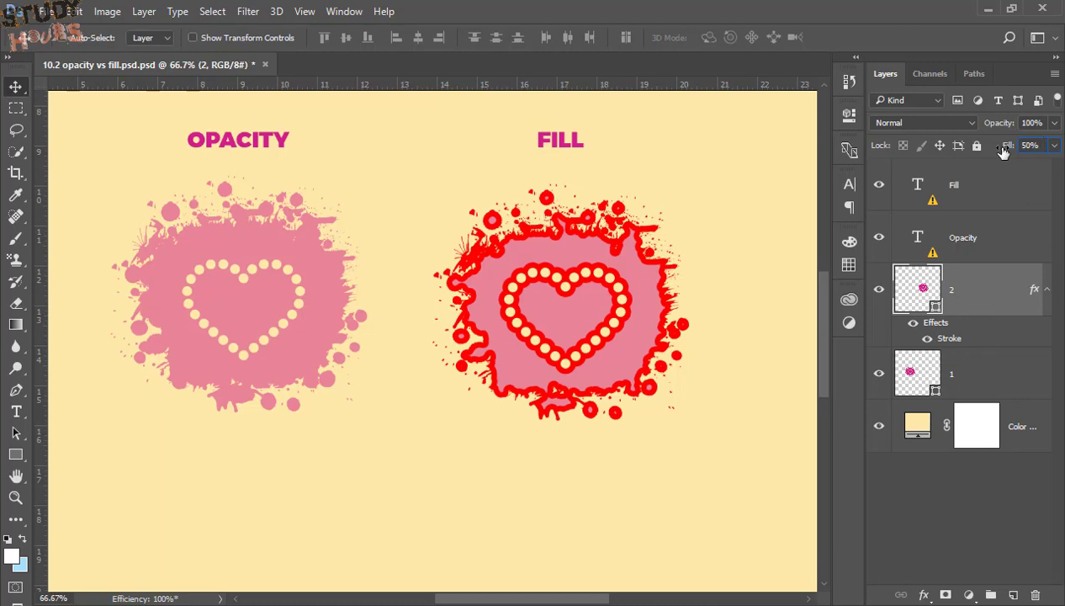
# Step: Drop layer 2's Fill to 0%, then select layer 1 for comparison
pyautogui.moveTo(1005, 144); pyautogui.dragTo(964, 158)
pyautogui.click(976, 387)
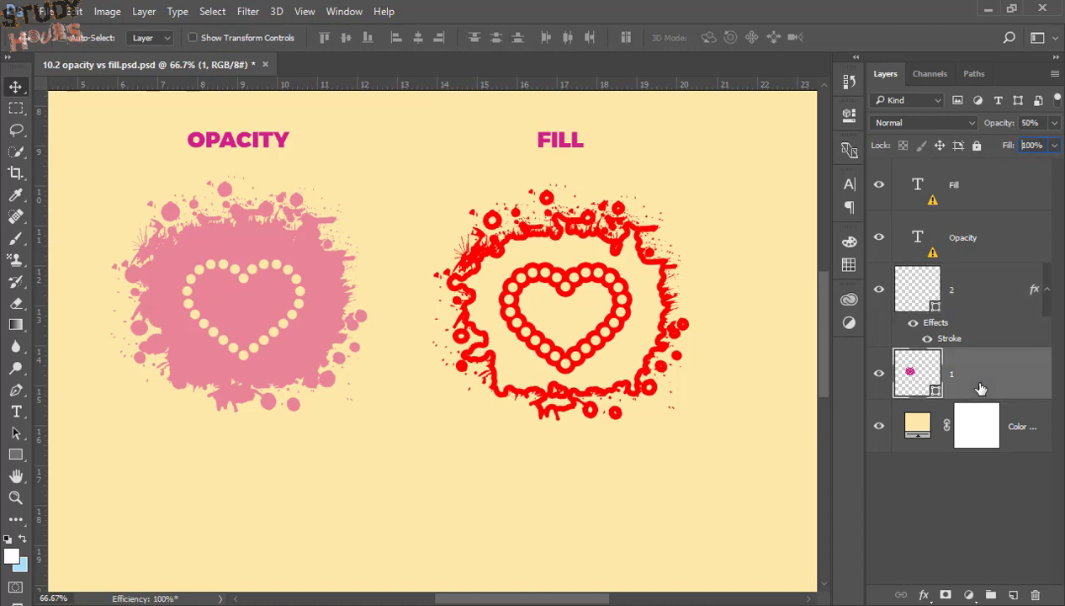
pyautogui.click(925, 595)
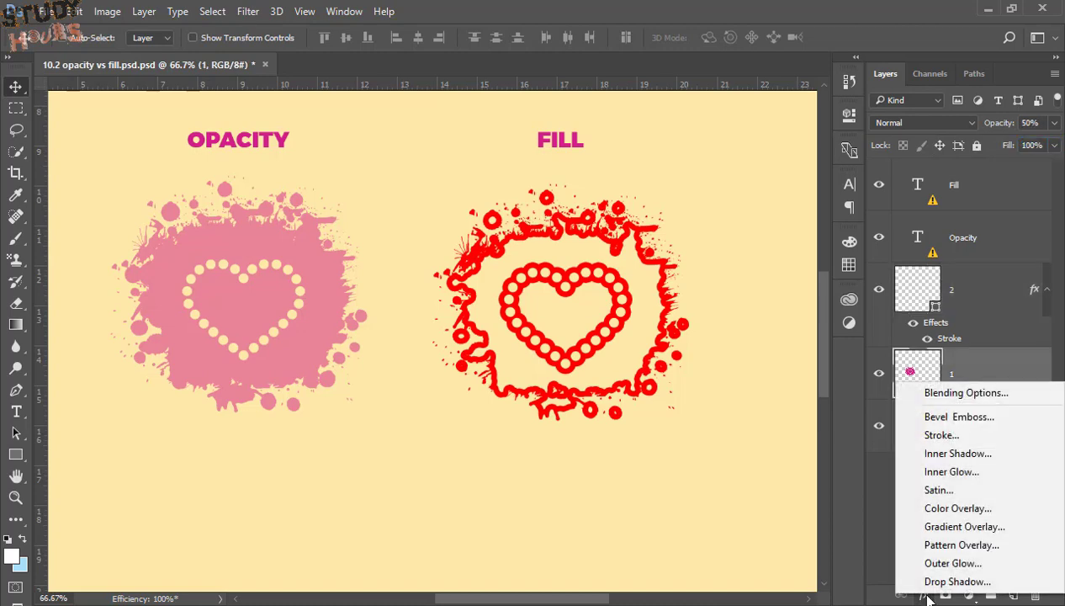
# Step: Apply a 10 px red inside Stroke effect to layer 1
pyautogui.click(942, 435)
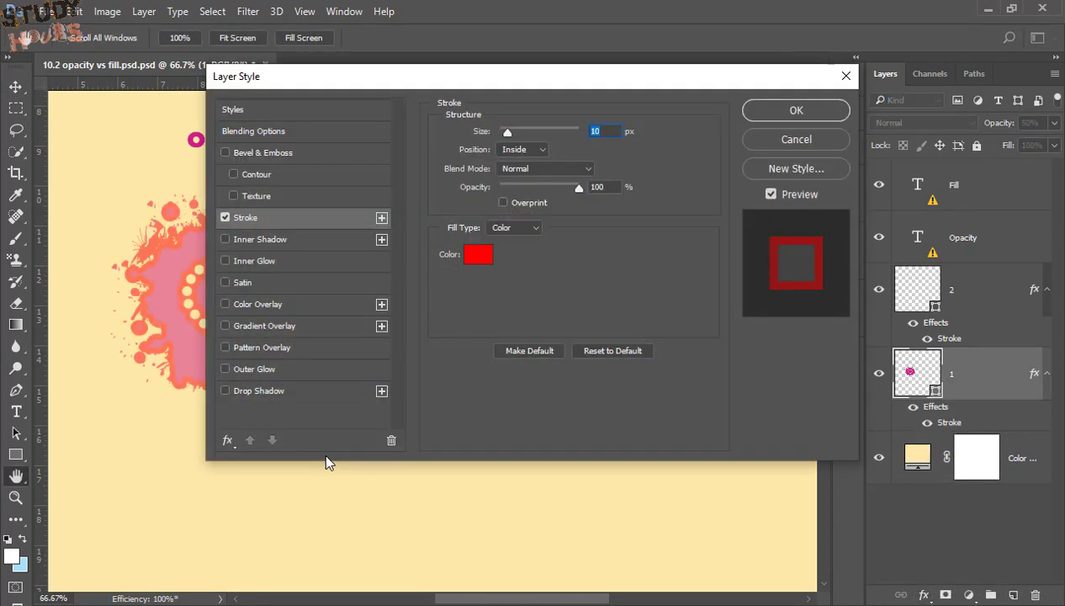
pyautogui.click(792, 113)
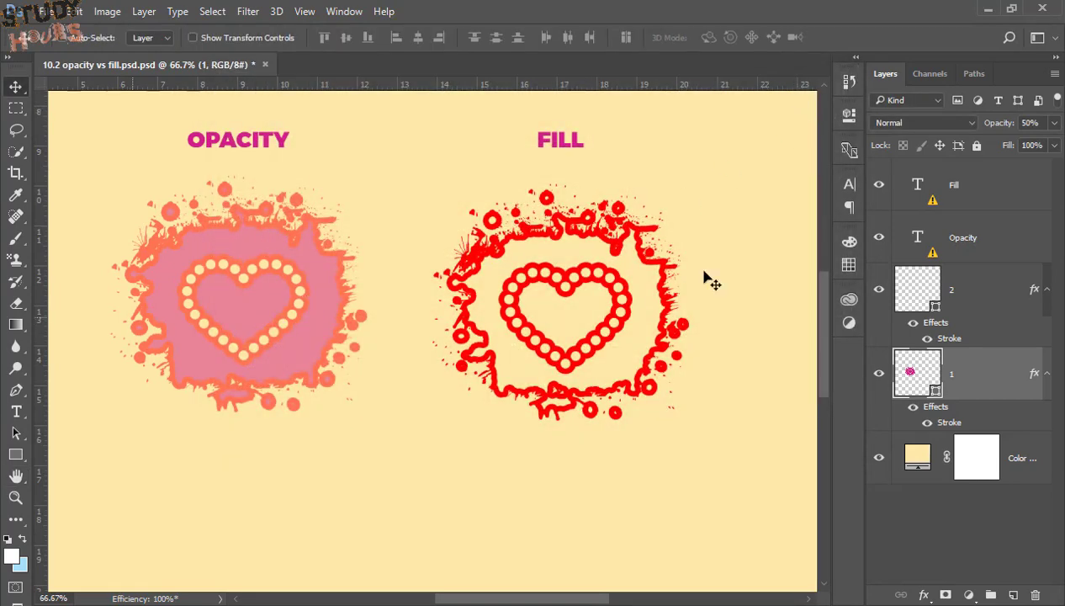
pyautogui.moveTo(1014, 124); pyautogui.dragTo(831, 144)
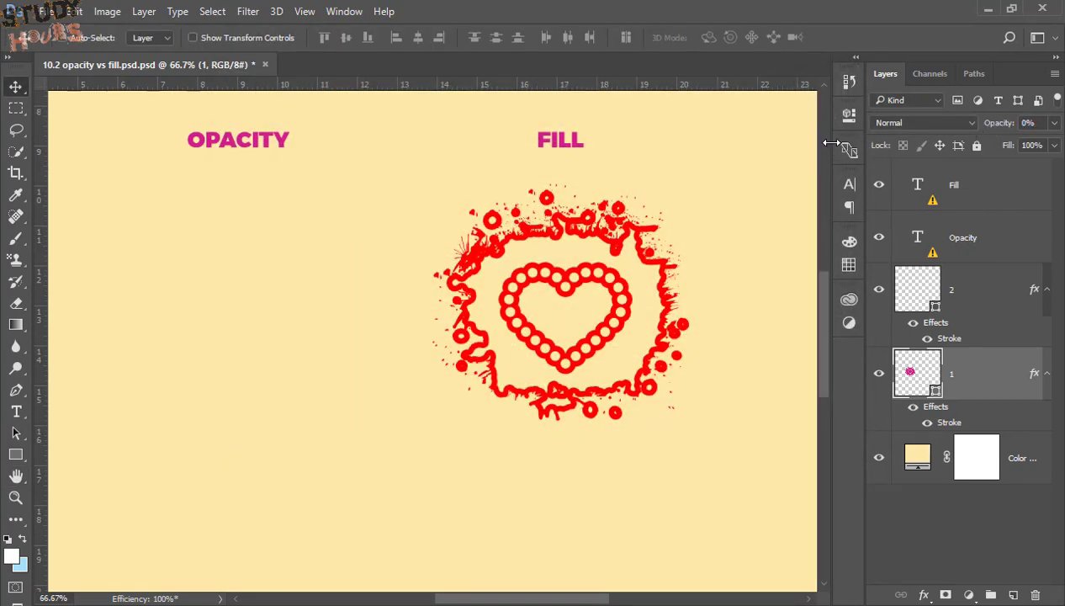
pyautogui.click(1028, 123)
pyautogui.write('56')
pyautogui.press('Return')
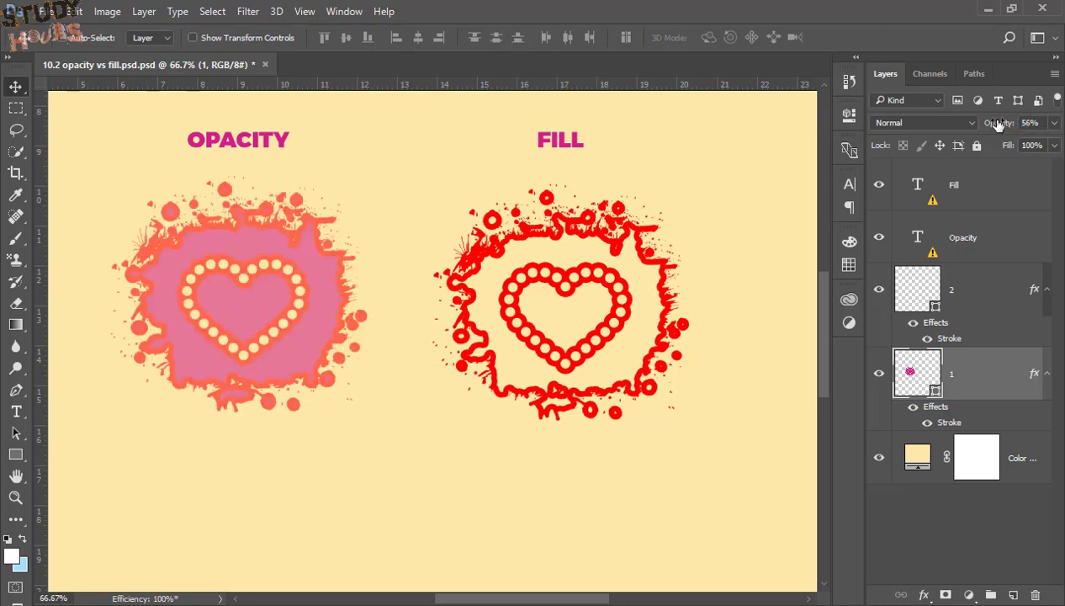
pyautogui.click(1026, 123)
pyautogui.write('100')
pyautogui.press('Return')
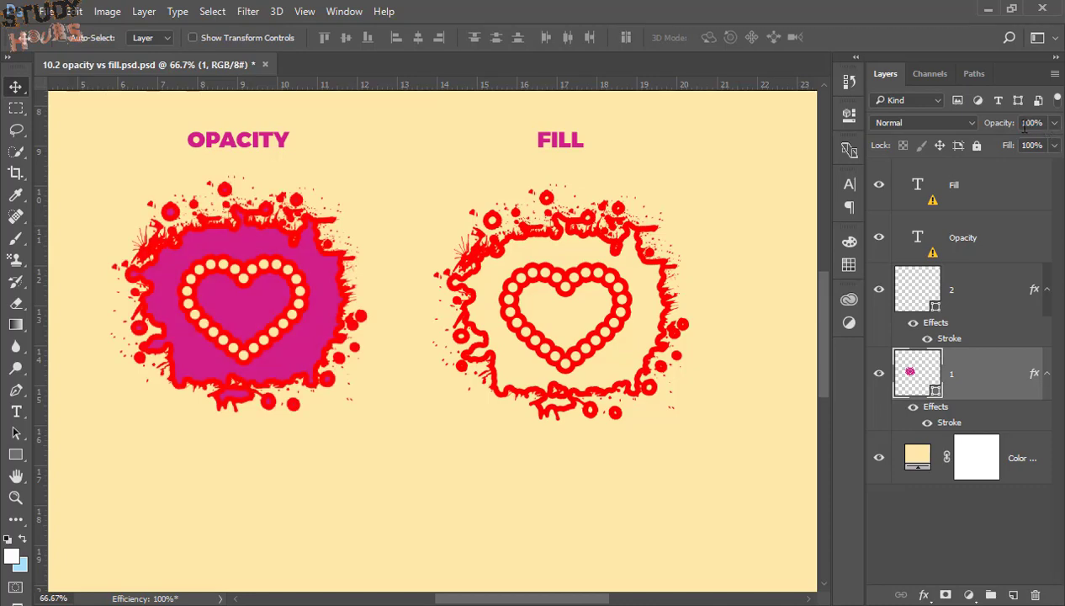
pyautogui.moveTo(1000, 123); pyautogui.dragTo(1014, 126)
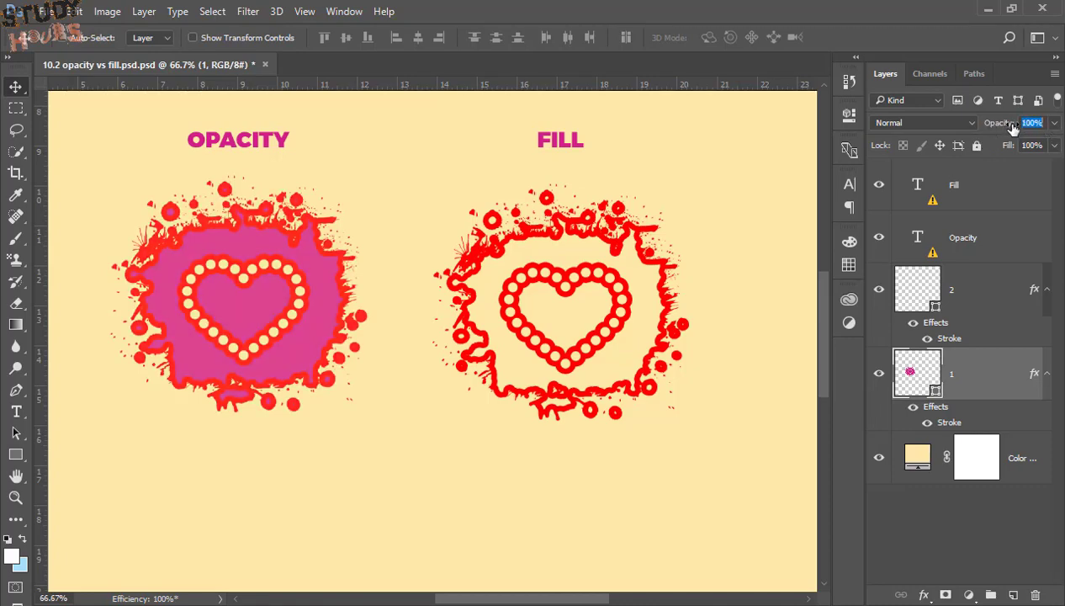
pyautogui.click(968, 286)
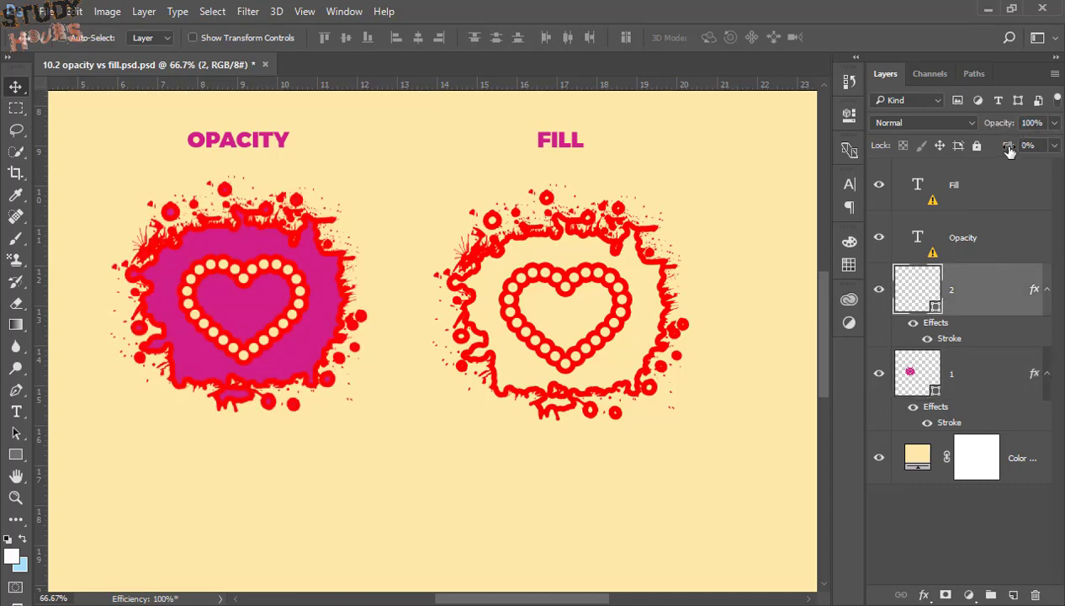
pyautogui.click(1033, 146)
pyautogui.write('100')
pyautogui.press('Return')
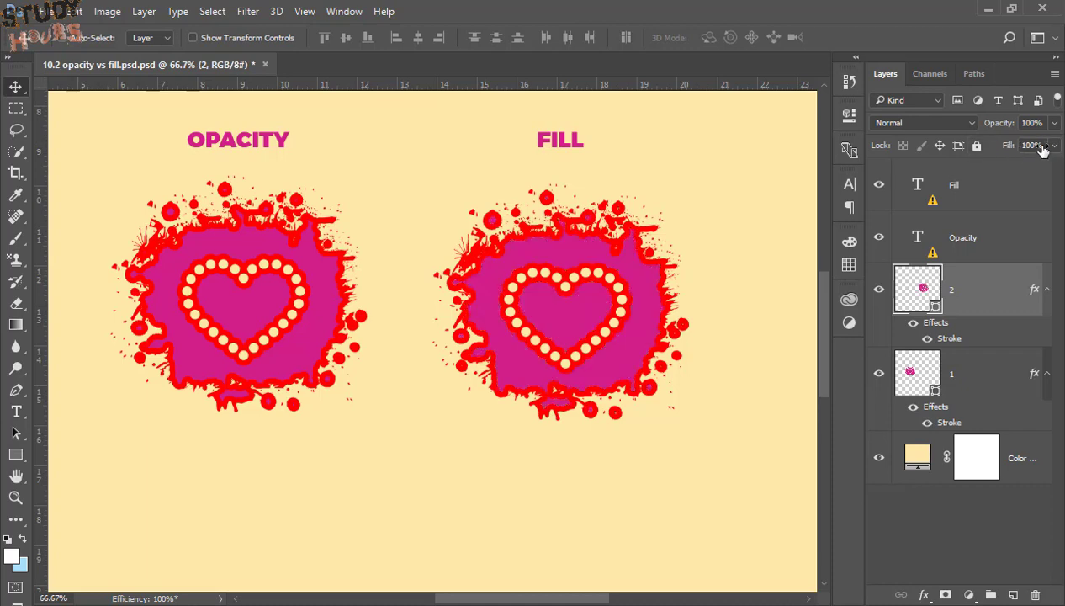
pyautogui.click(1036, 146)
pyautogui.moveTo(999, 122); pyautogui.dragTo(941, 130)
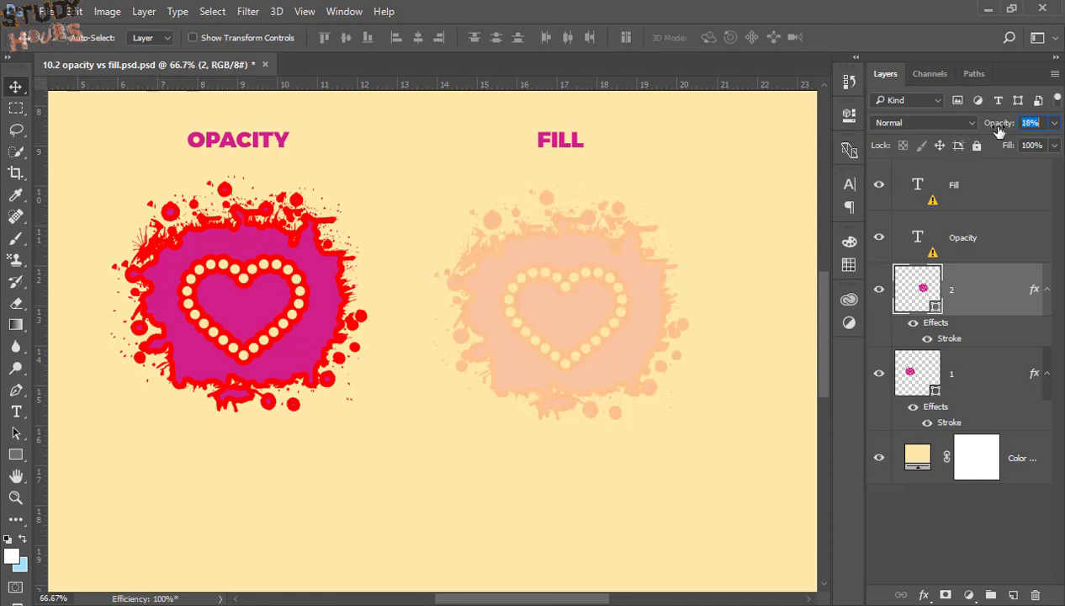
pyautogui.write('100')
pyautogui.press('Return')
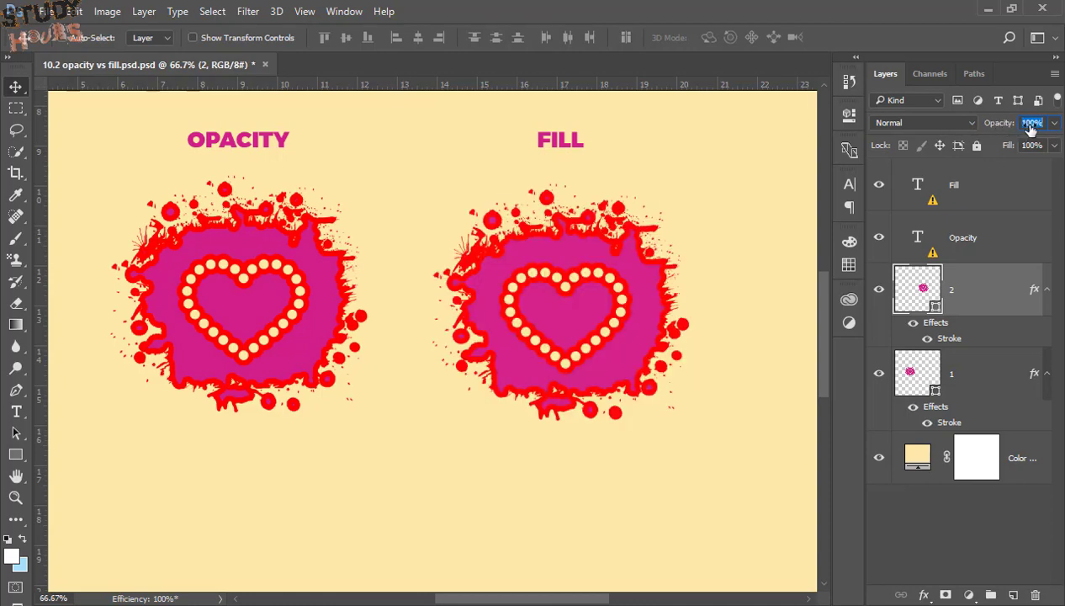
pyautogui.moveTo(1006, 145); pyautogui.dragTo(955, 156)
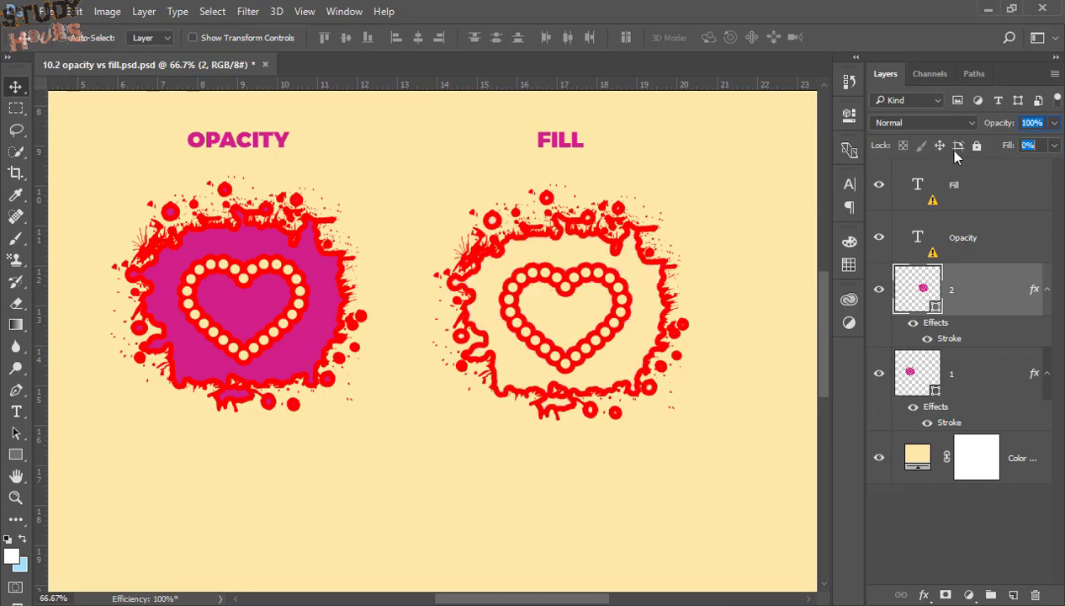
pyautogui.click(972, 375)
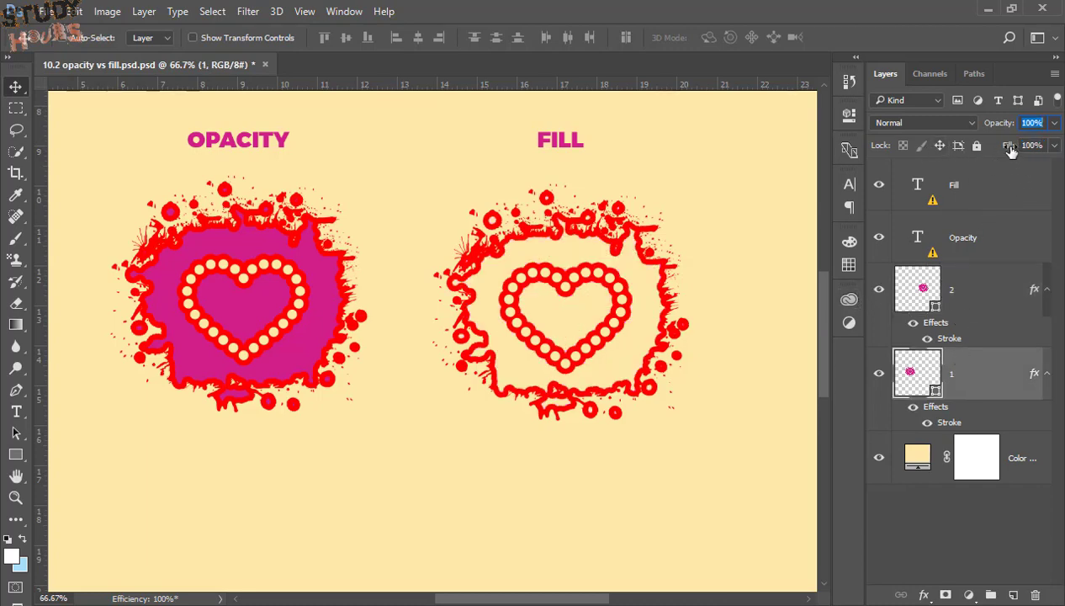
pyautogui.moveTo(1008, 146)
pyautogui.mouseDown()
pyautogui.moveTo(968, 153)
pyautogui.moveTo(985, 147)
pyautogui.mouseUp()
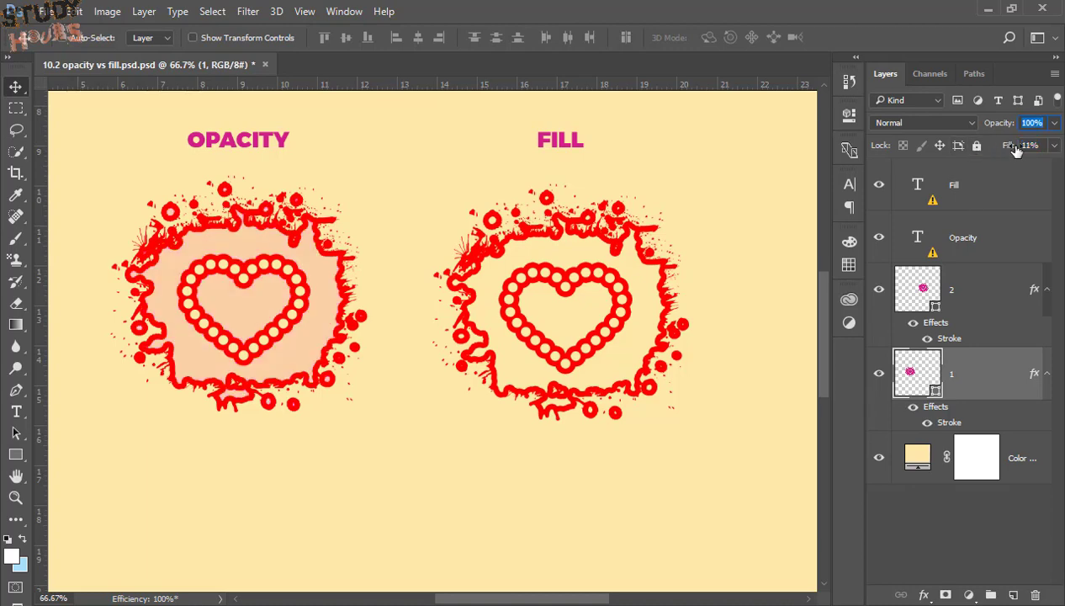
pyautogui.click(1029, 144)
pyautogui.write('50')
pyautogui.press('Return')
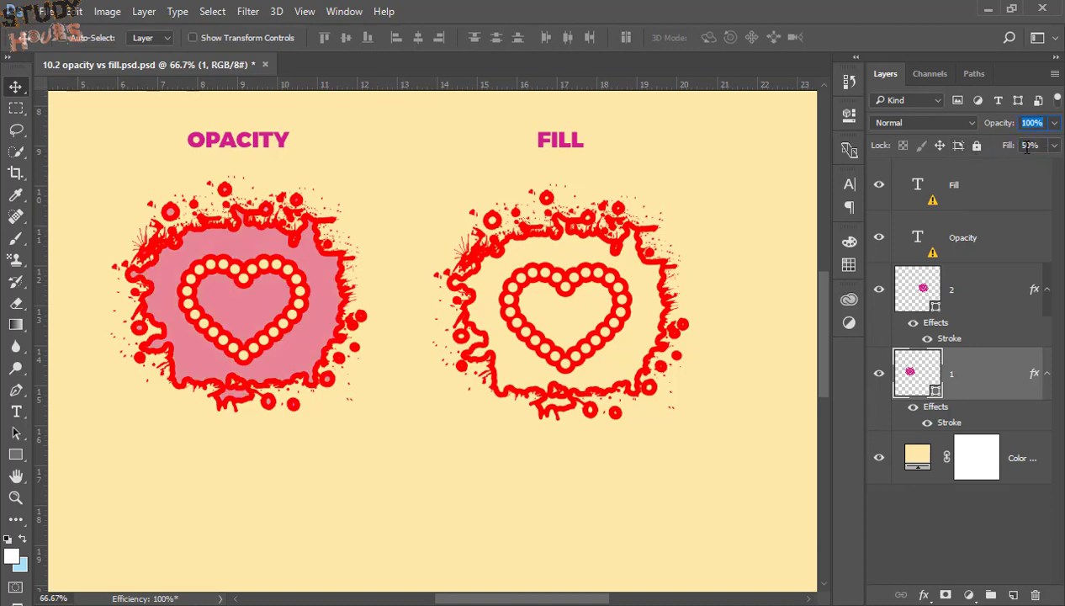
pyautogui.write('50')
pyautogui.press('Return')
pyautogui.click(959, 303)
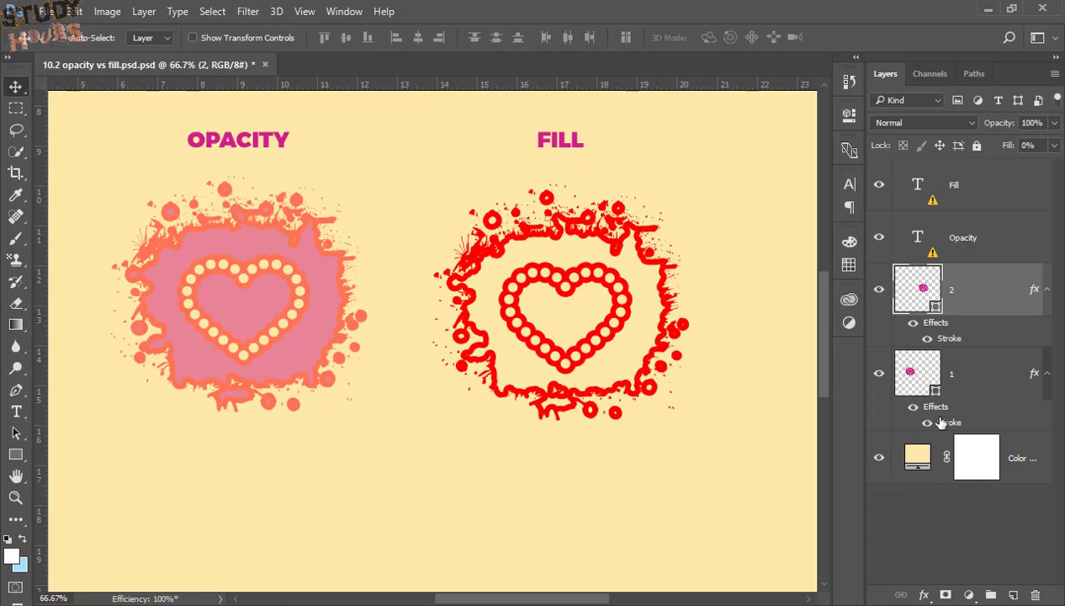
pyautogui.click(927, 339)
pyautogui.click(924, 339)
pyautogui.click(1018, 467)
# Step: Create a new layer and fill it with the white foreground colour via Edit > Fill
pyautogui.click(1016, 595)
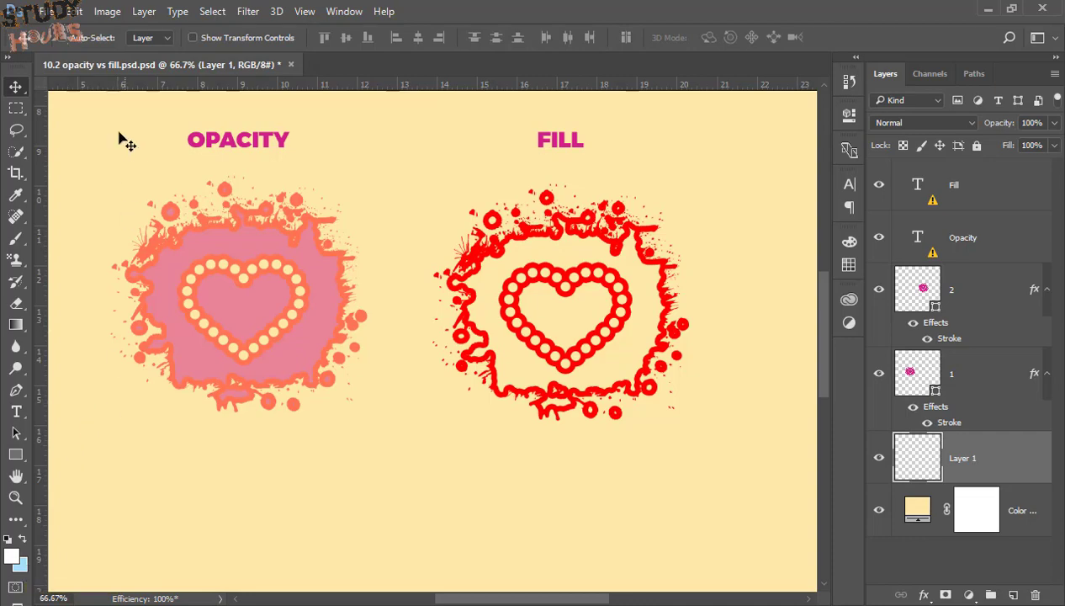
pyautogui.click(74, 11)
pyautogui.click(166, 261)
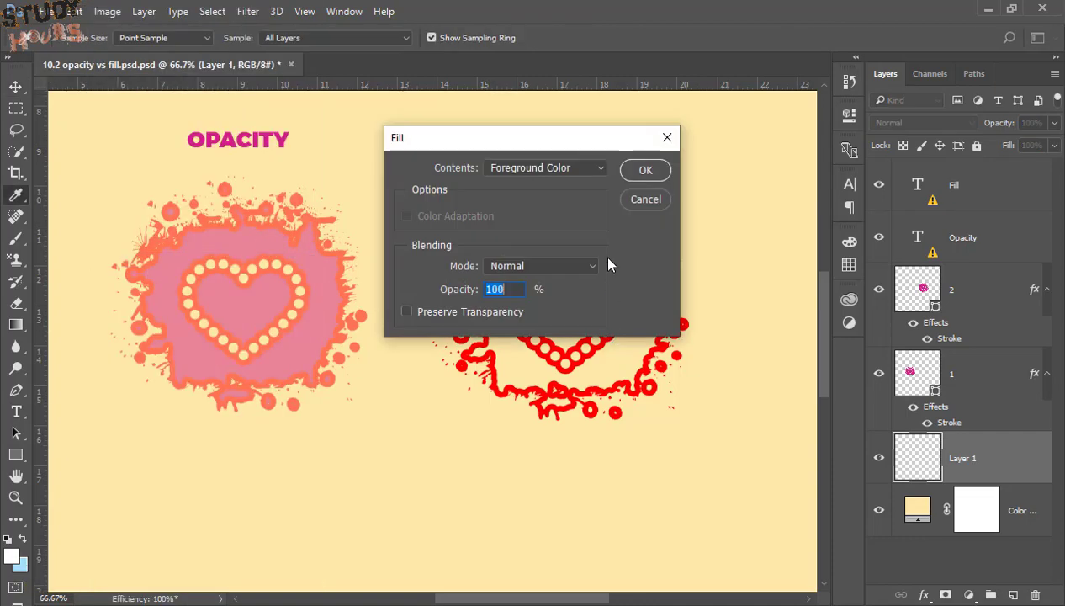
pyautogui.moveTo(594, 149); pyautogui.dragTo(682, 150)
pyautogui.click(681, 174)
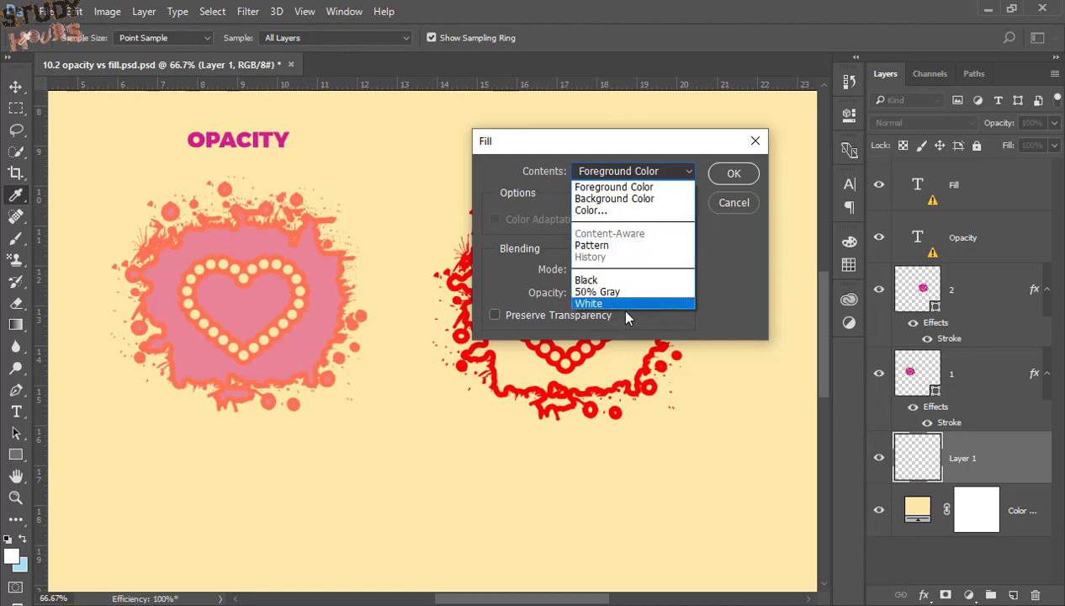
pyautogui.click(605, 188)
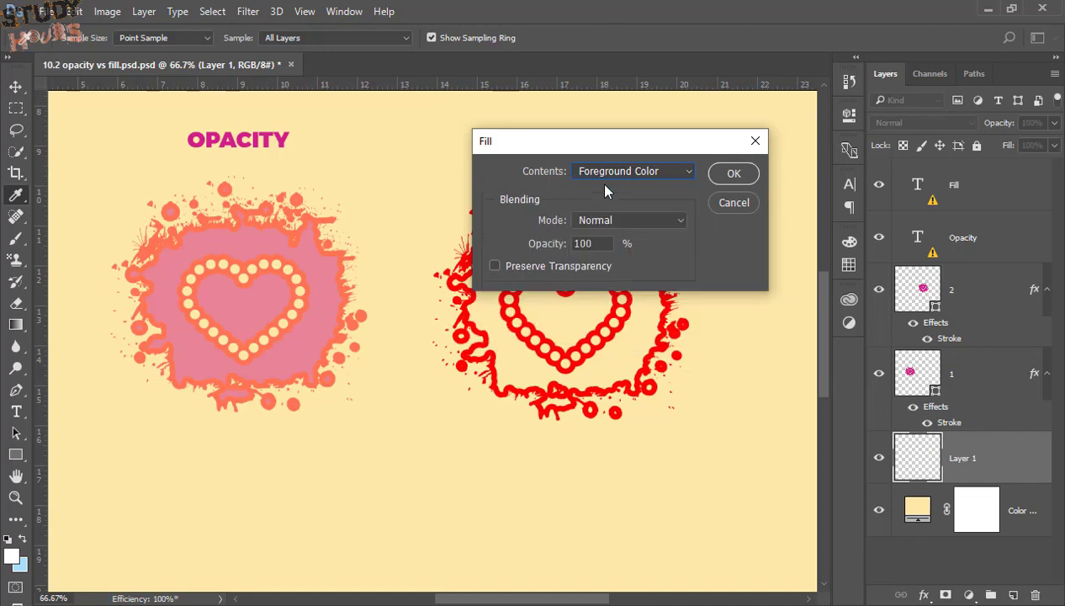
pyautogui.click(733, 174)
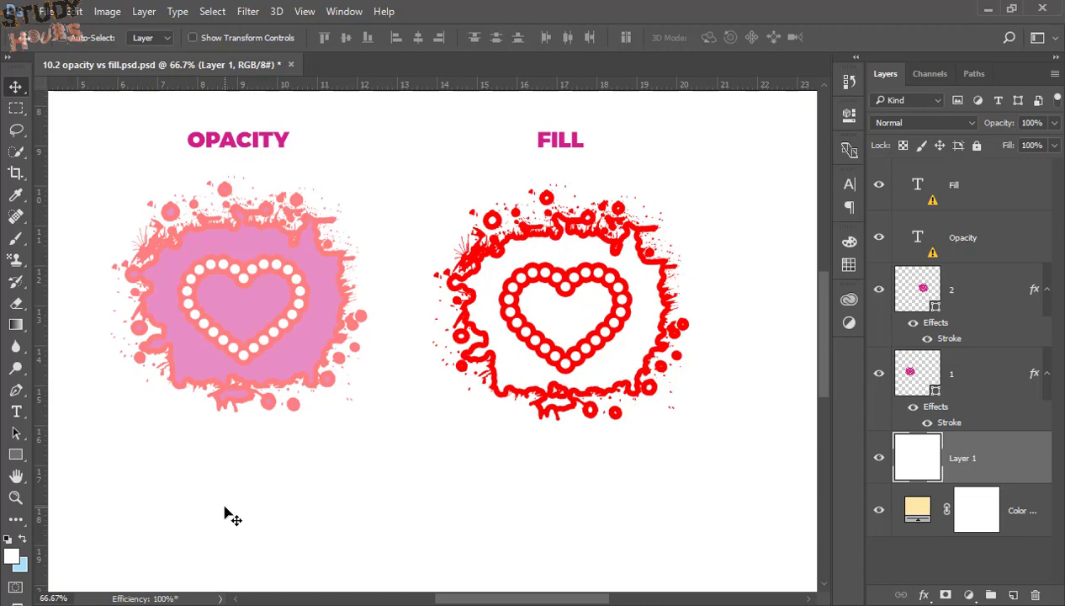
# Step: Pick red as the foreground colour, then change it to blue in the Color Picker
pyautogui.click(13, 556)
pyautogui.moveTo(685, 400); pyautogui.dragTo(754, 304)
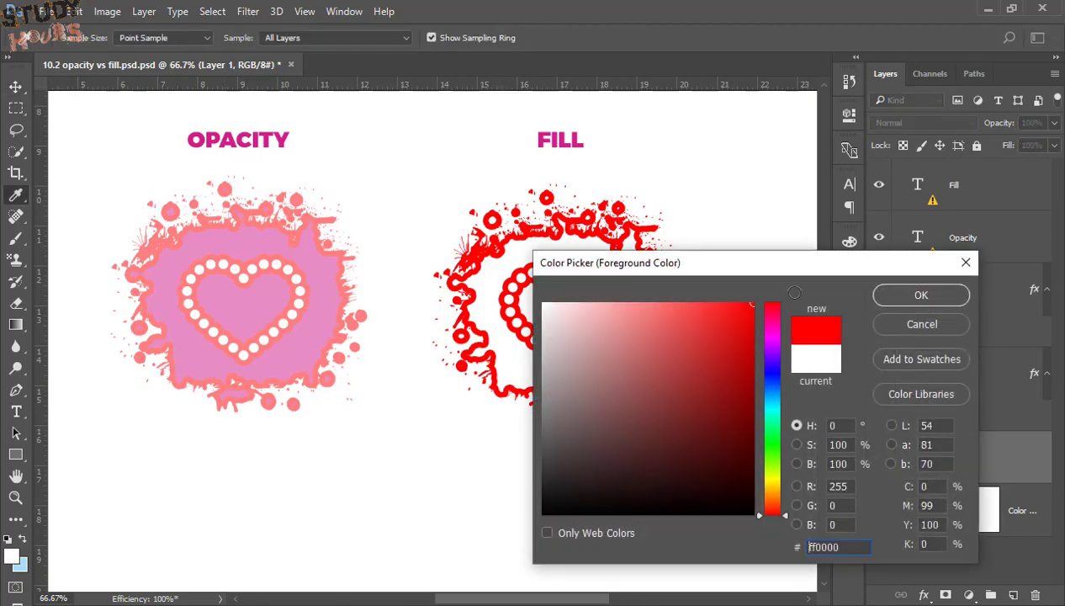
pyautogui.click(921, 295)
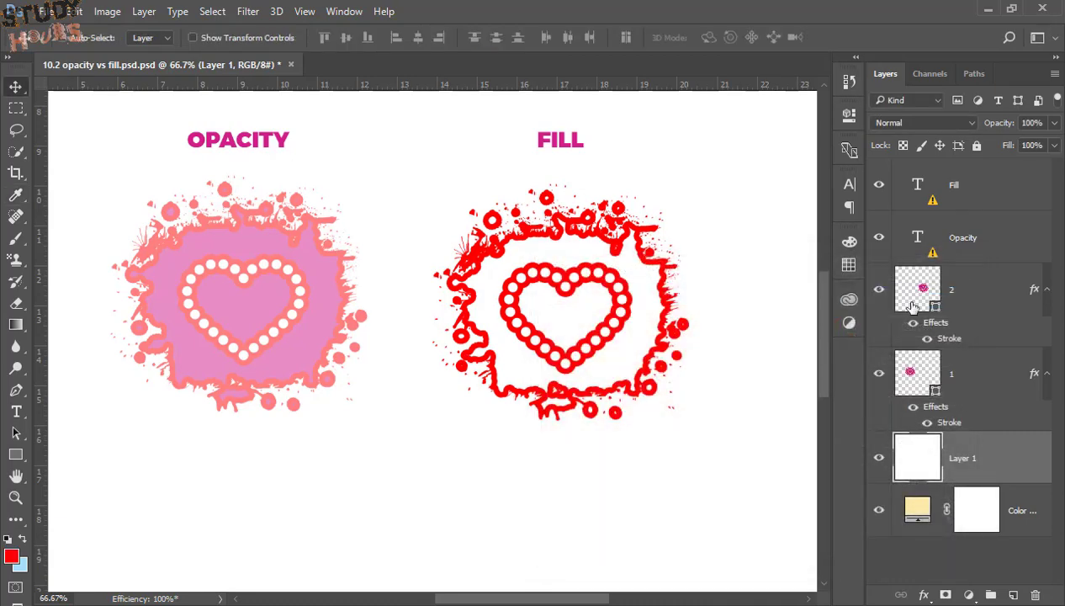
pyautogui.click(12, 556)
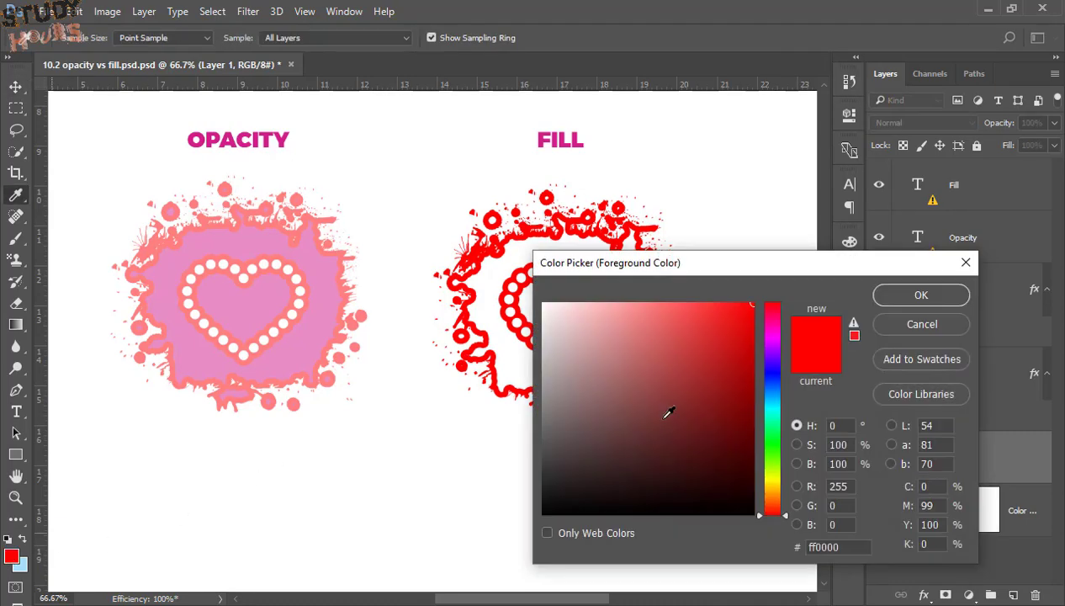
pyautogui.click(768, 373)
pyautogui.click(907, 296)
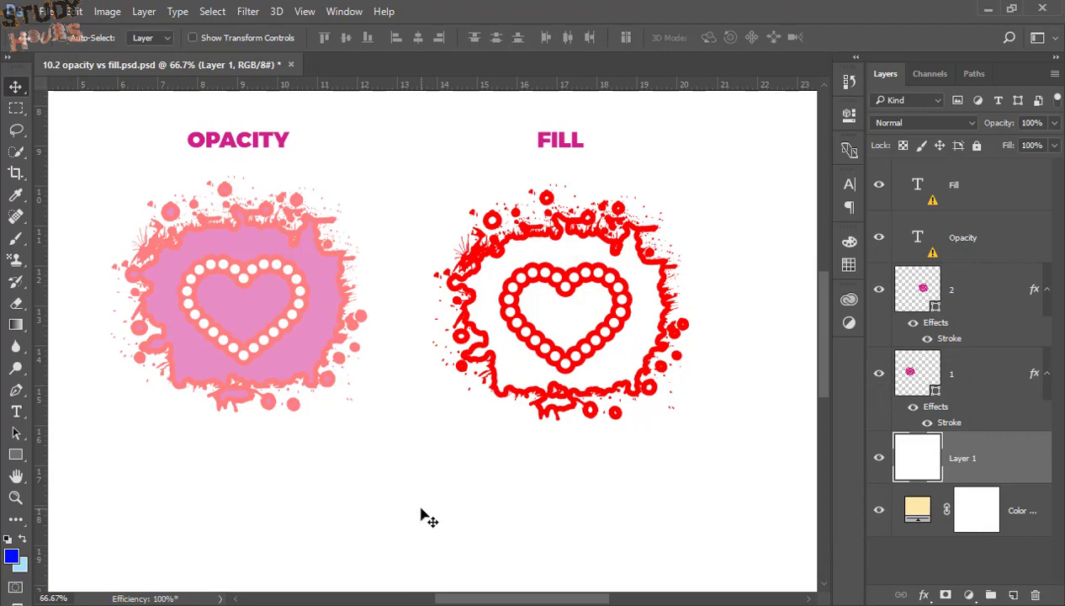
# Step: Alternate background and foreground colour fills on Layer 1, ending with light blue
pyautogui.hotkey('ctrl', 'Delete')
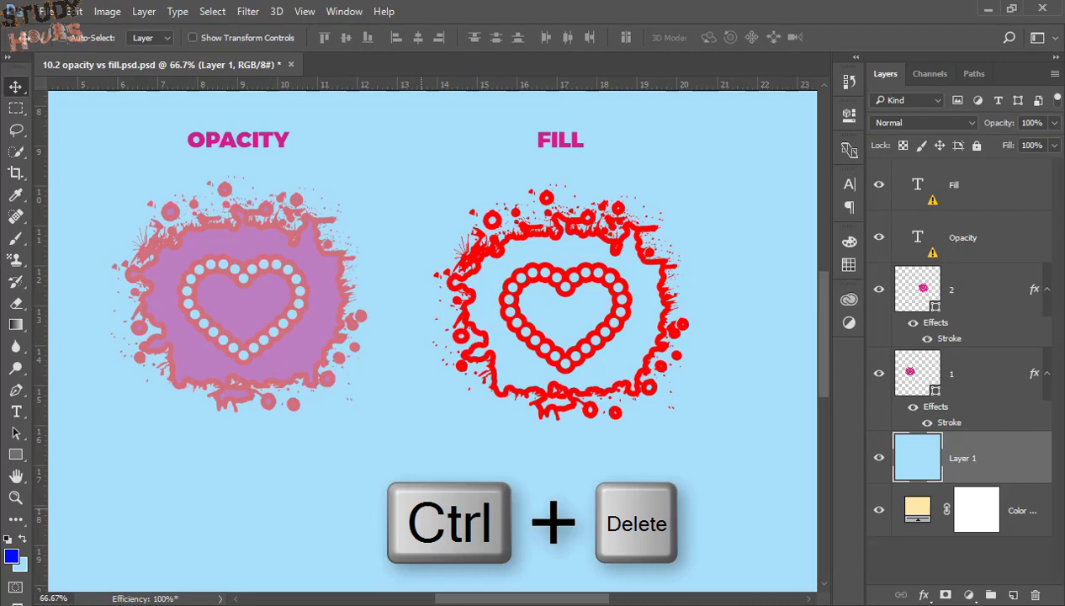
pyautogui.hotkey('alt', 'Delete')
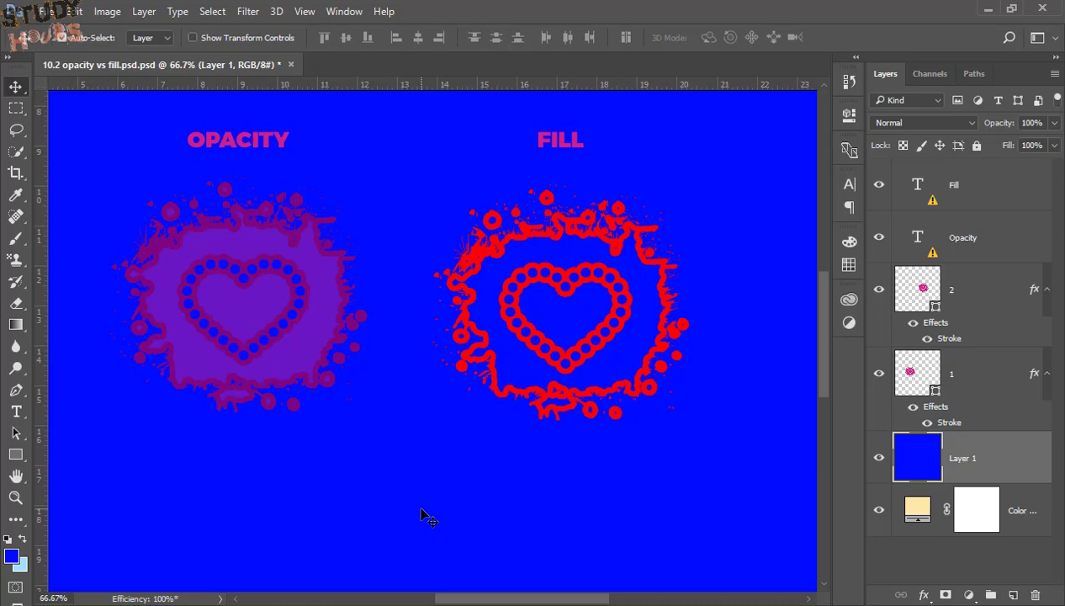
pyautogui.hotkey('ctrl', 'BackSpace')
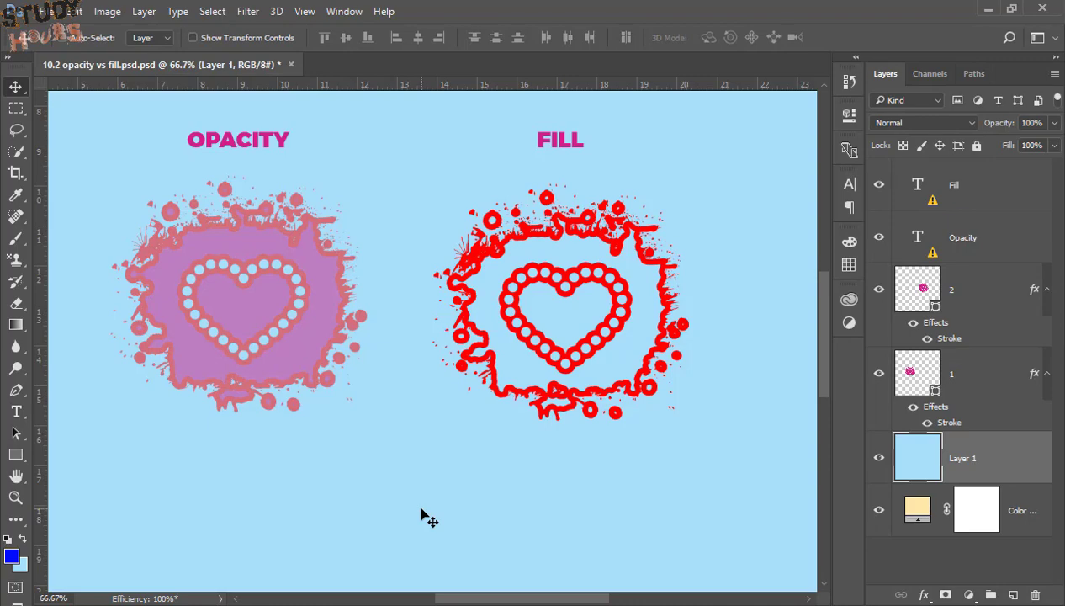
pyautogui.hotkey('alt', 'BackSpace')
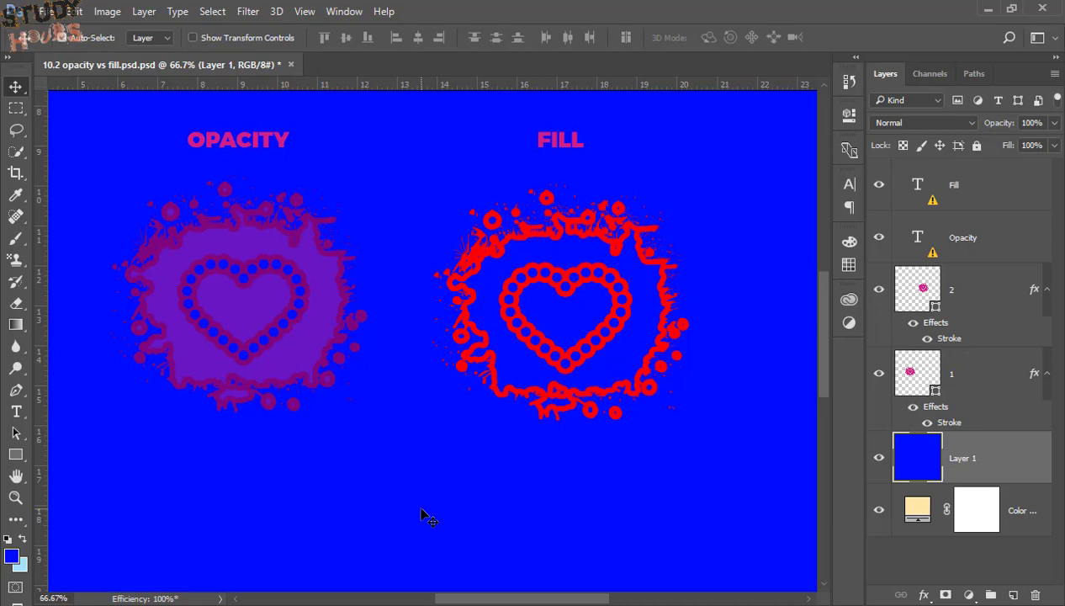
pyautogui.hotkey('ctrl', 'BackSpace')
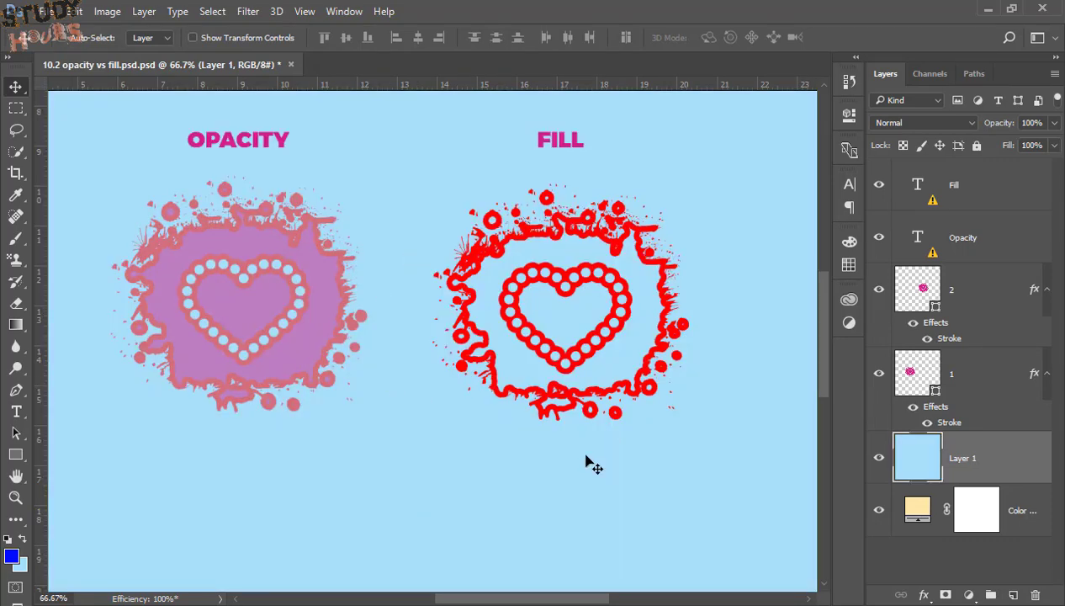